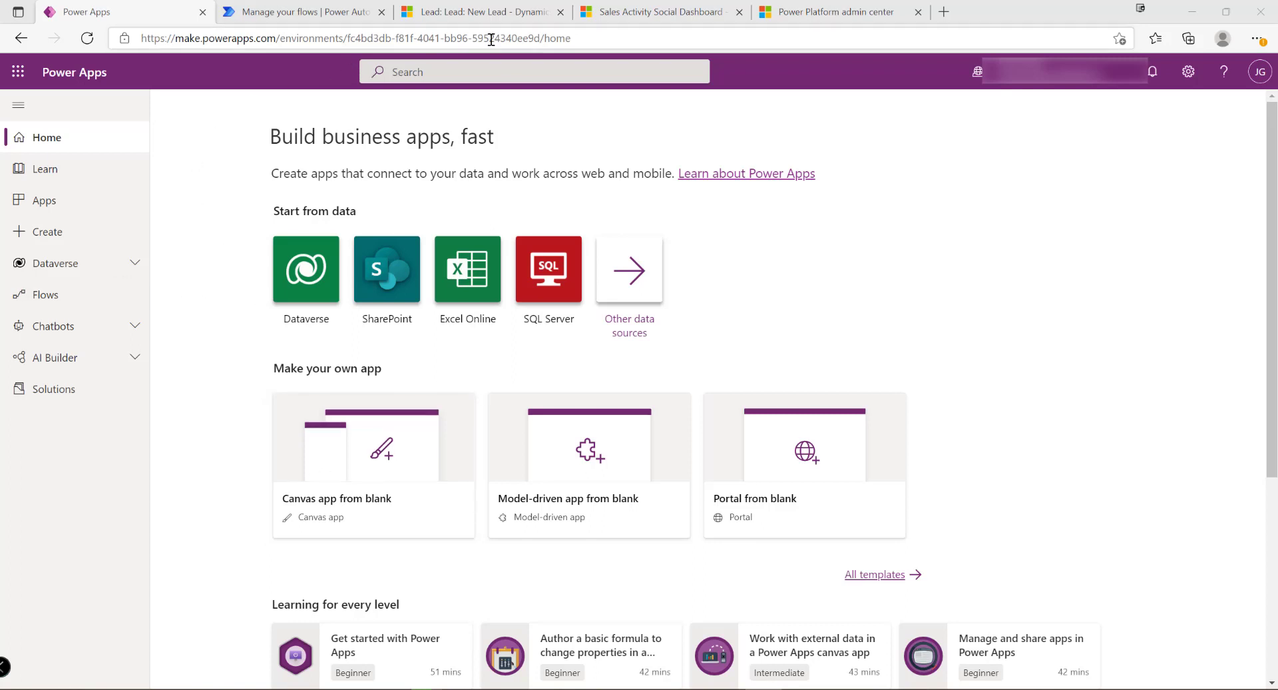
# Open the Approve New Contact cloud flow for editing and expand its trigger, Get Contact row and Compose URL actions.
pyautogui.click(63, 296)
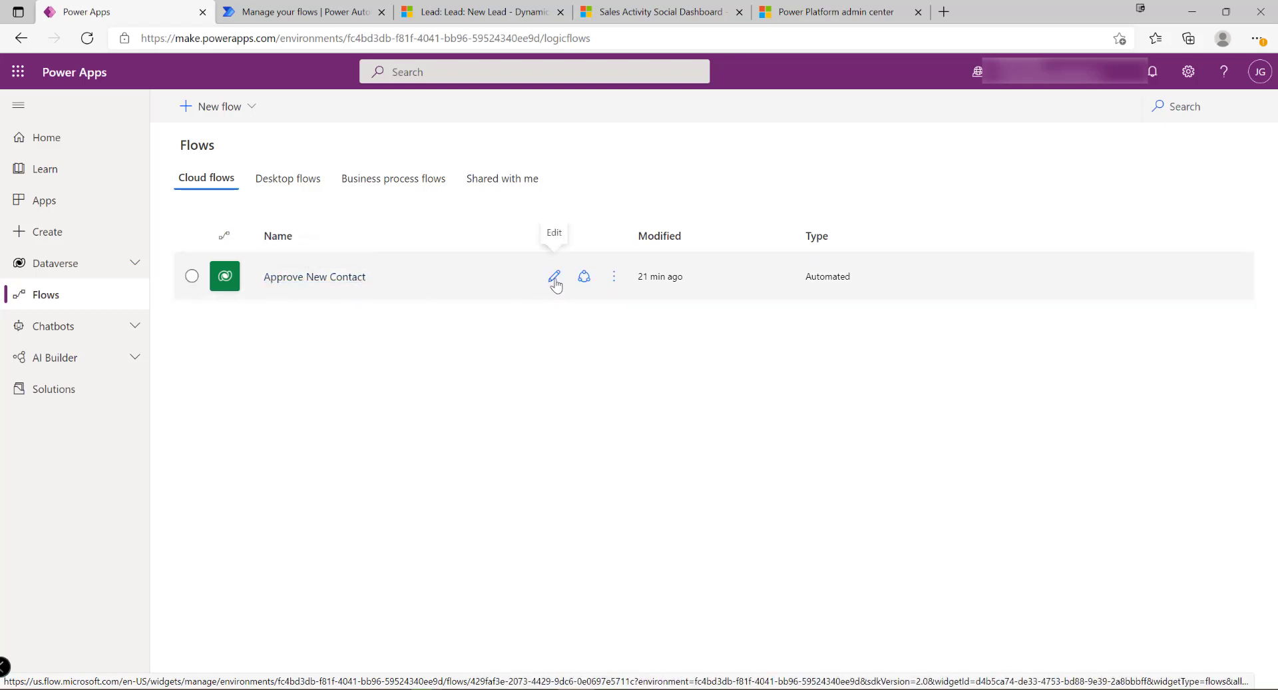
pyautogui.click(552, 280)
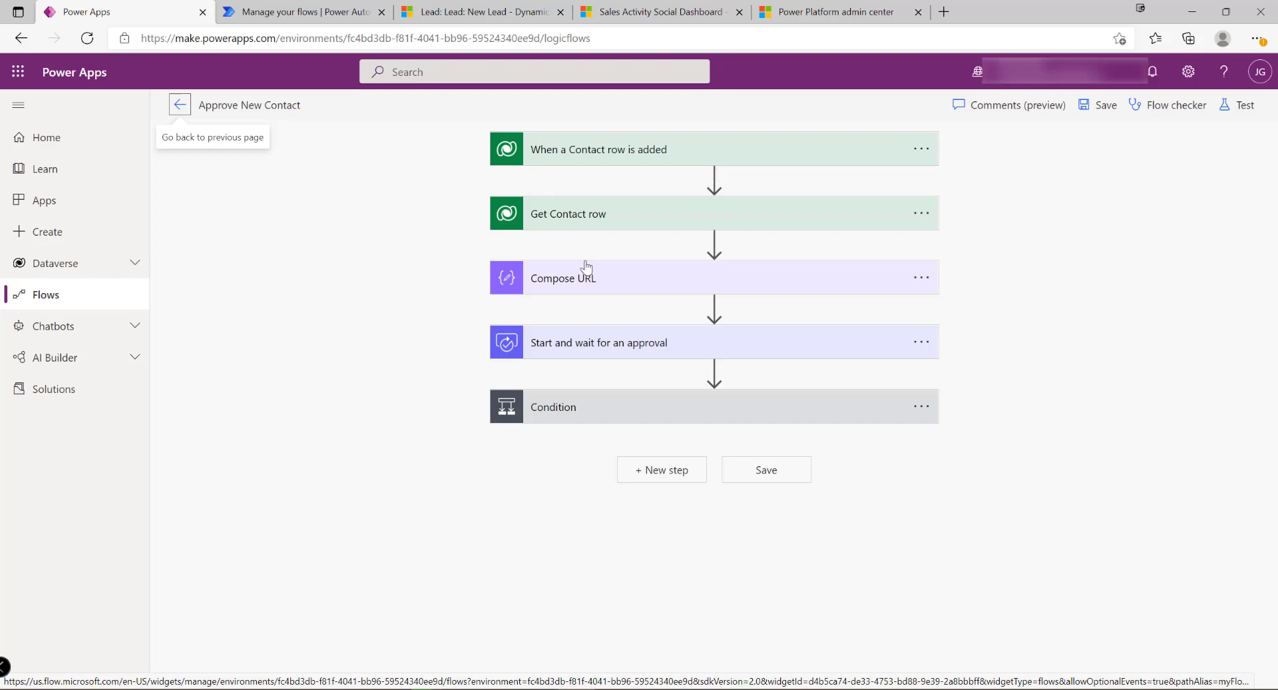
pyautogui.click(691, 150)
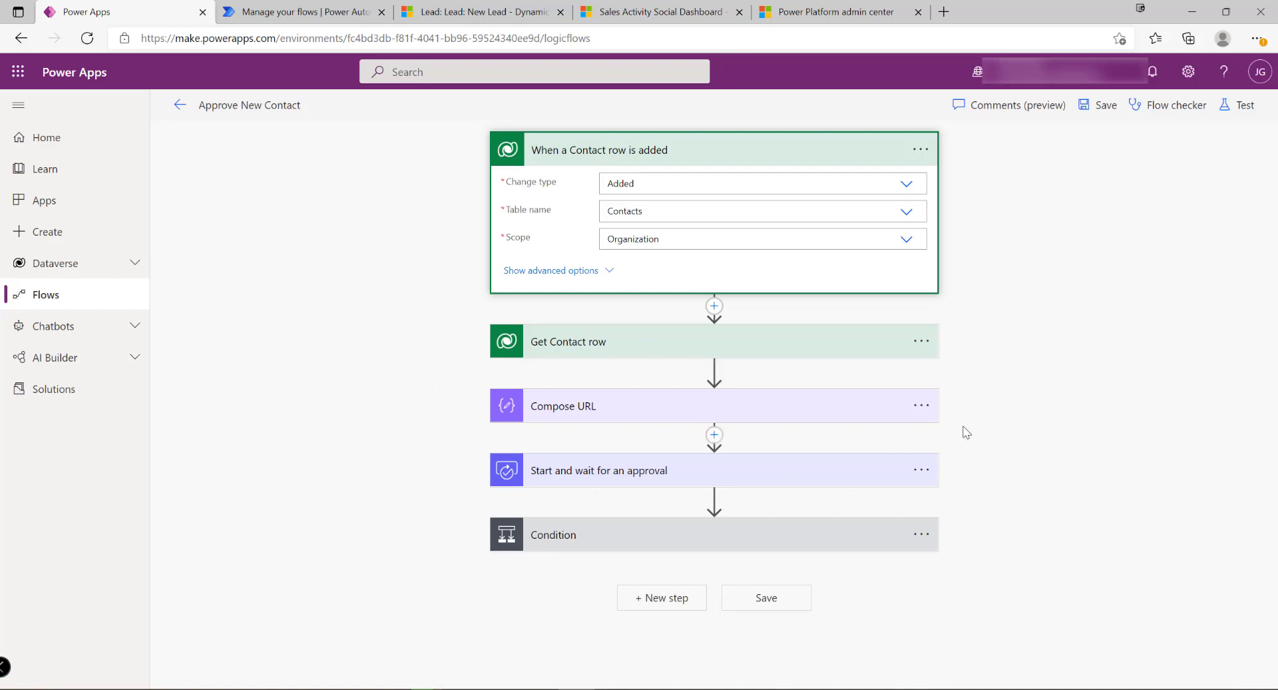
pyautogui.click(570, 337)
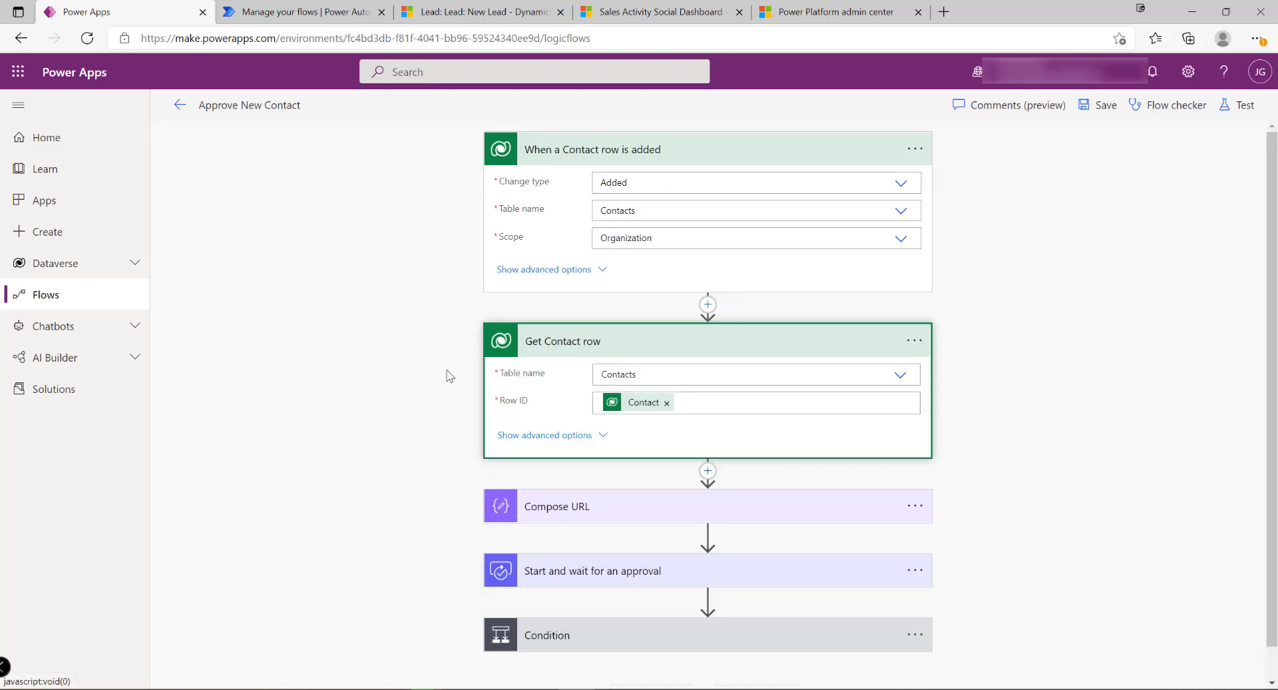
pyautogui.click(552, 514)
pyautogui.scroll(-1, 548, 509)
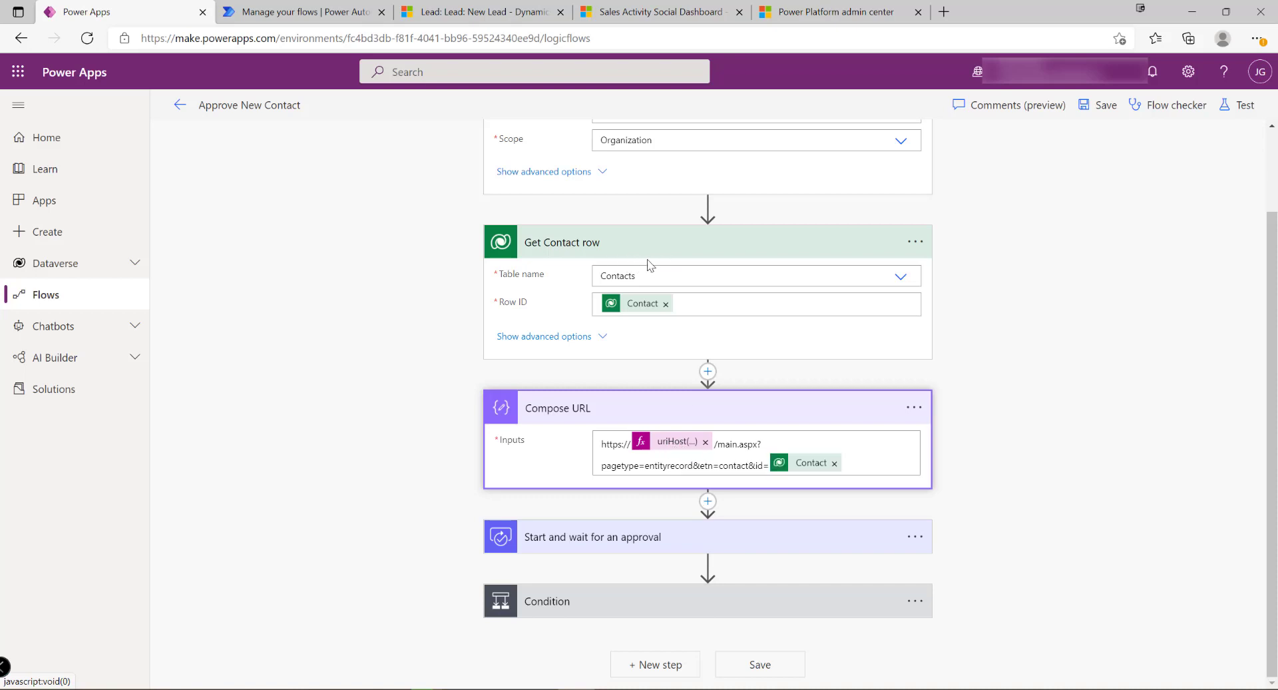
pyautogui.scroll(2, 663, 320)
pyautogui.scroll(-1, 687, 405)
pyautogui.scroll(-1, 687, 405)
# Expand the Start and wait for an approval action and the Condition to examine their settings.
pyautogui.click(631, 543)
pyautogui.scroll(-4, 769, 591)
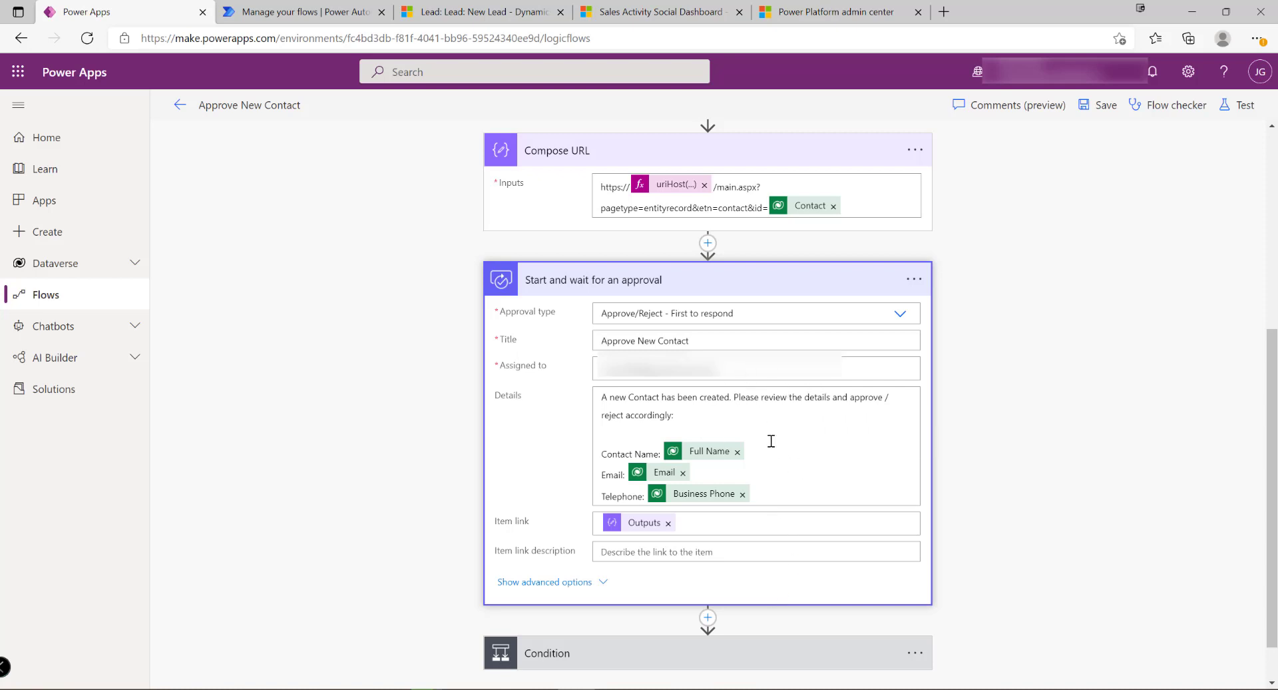
pyautogui.scroll(-1, 772, 436)
pyautogui.click(563, 603)
pyautogui.scroll(-4, 812, 445)
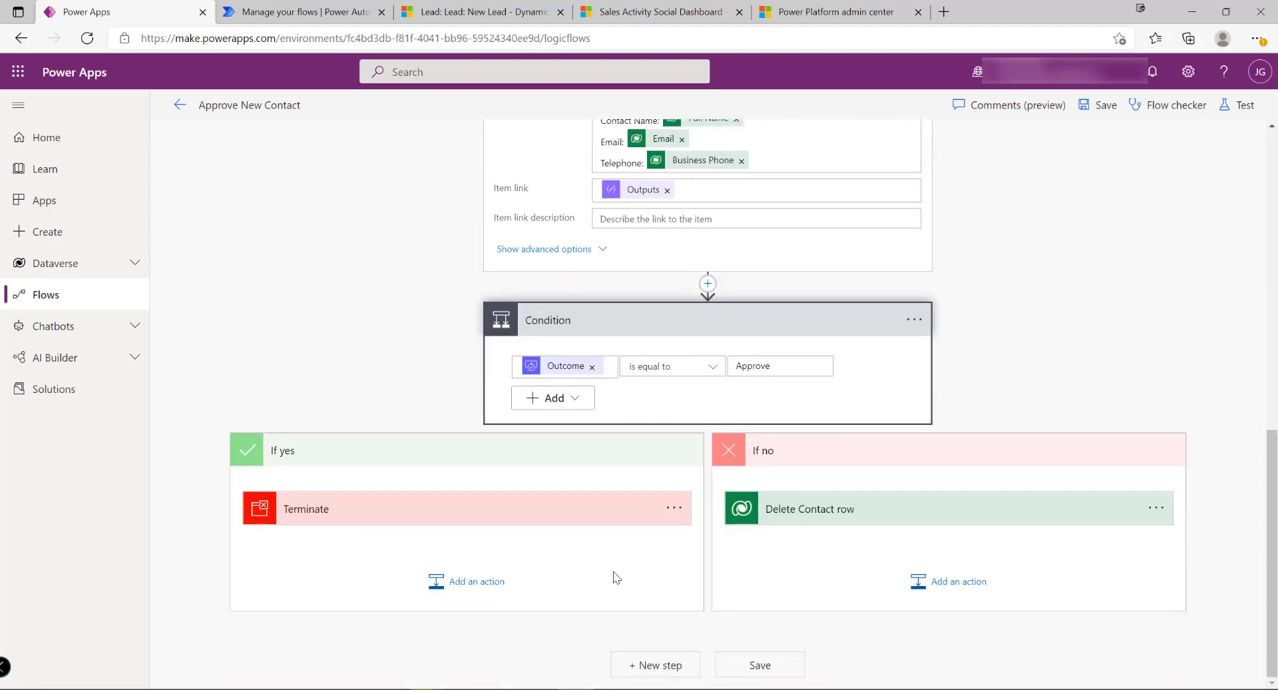
pyautogui.scroll(5, 599, 520)
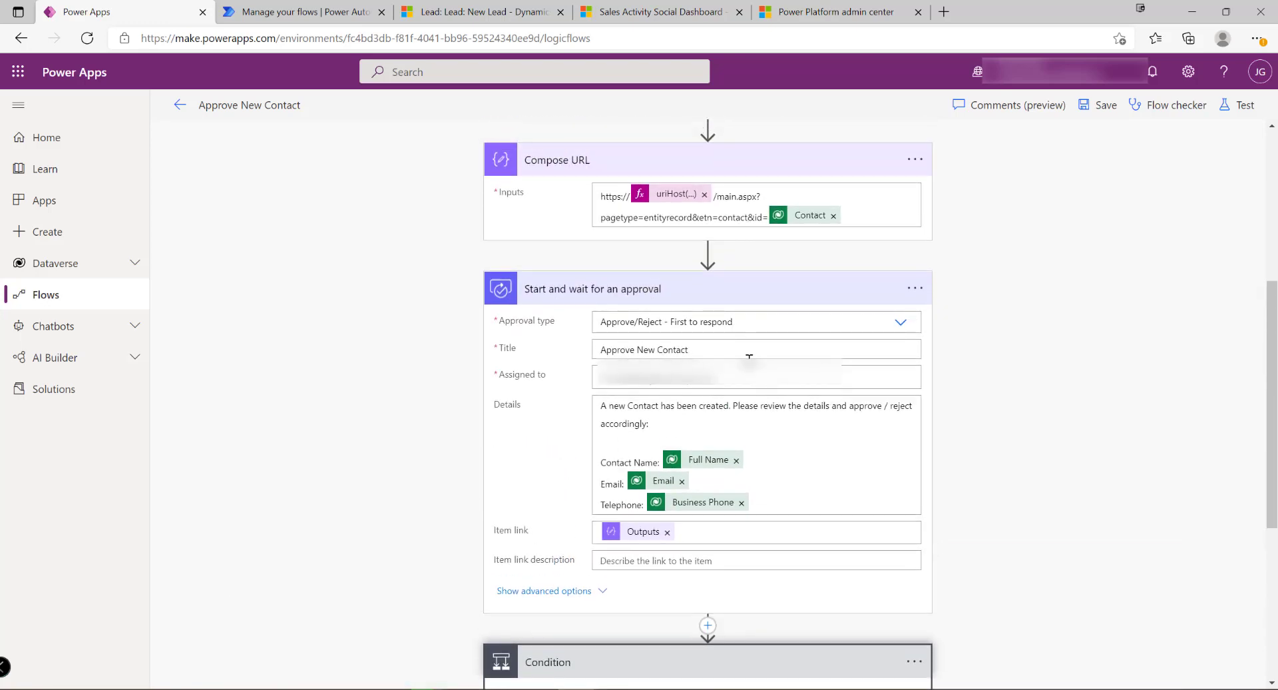
pyautogui.scroll(-5, 693, 326)
# Expand the Delete Contact row action in the If no branch and review the complete flow.
pyautogui.click(835, 512)
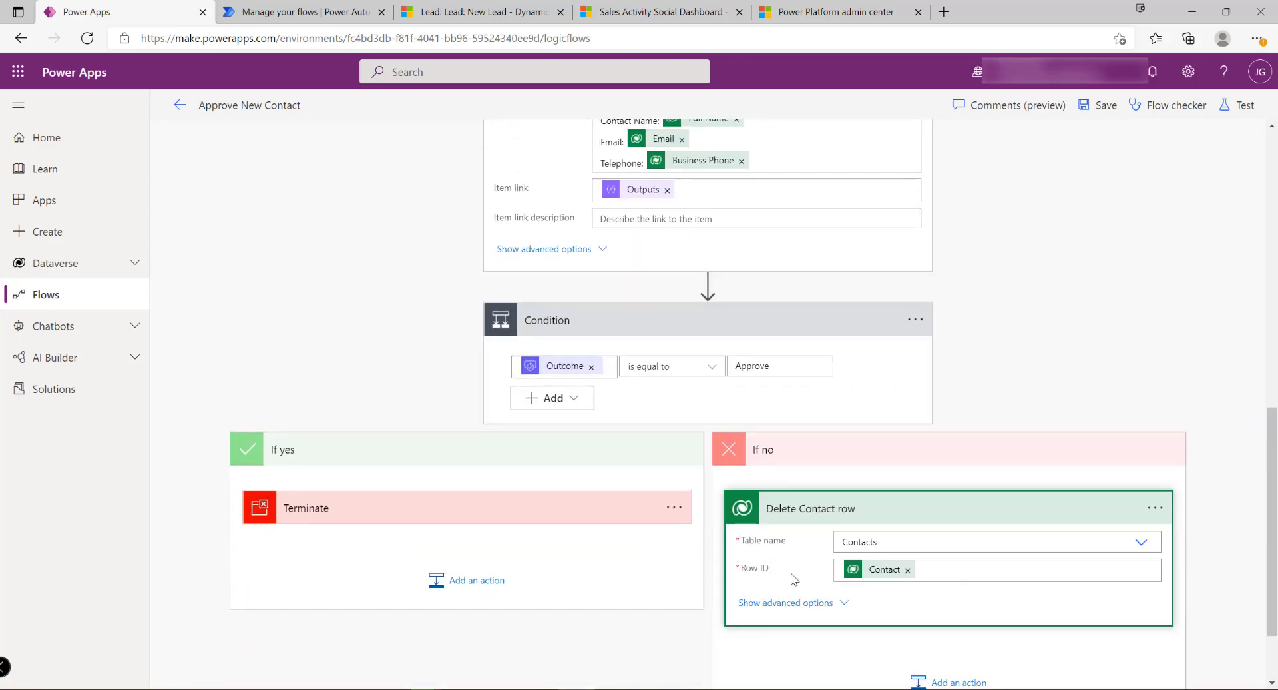
pyautogui.scroll(10, 849, 573)
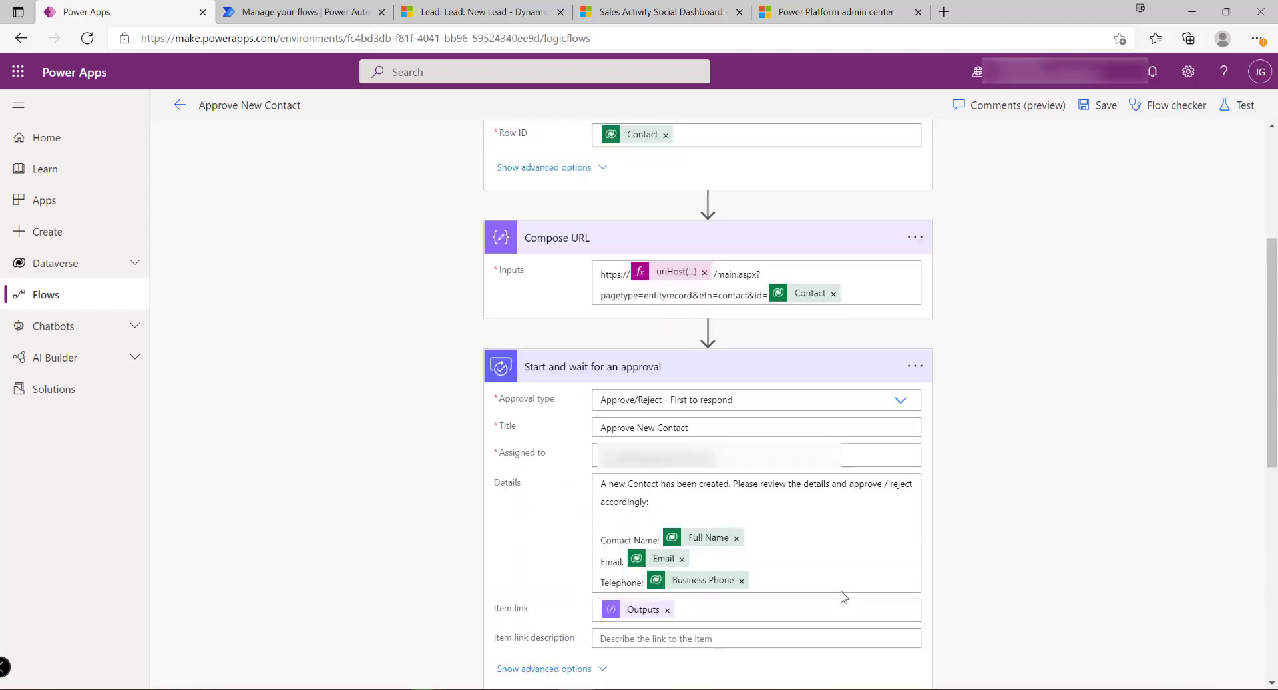
pyautogui.scroll(-4, 608, 558)
pyautogui.scroll(-7, 607, 558)
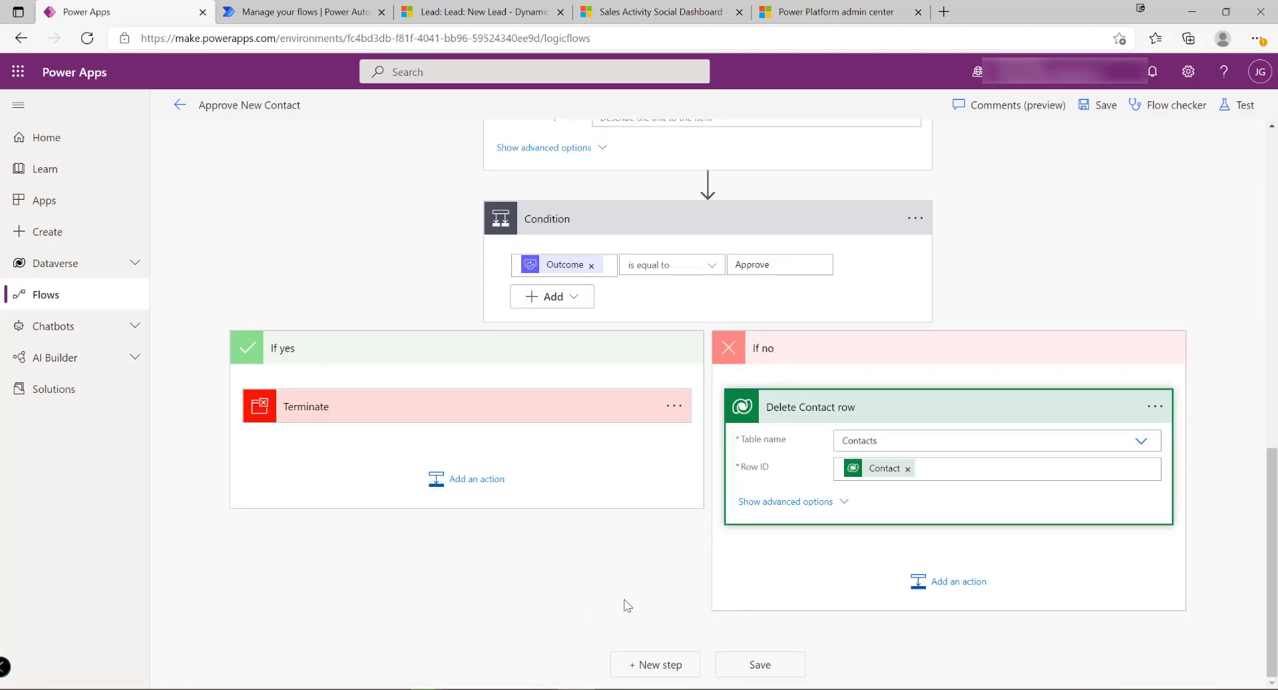
pyautogui.scroll(12, 600, 595)
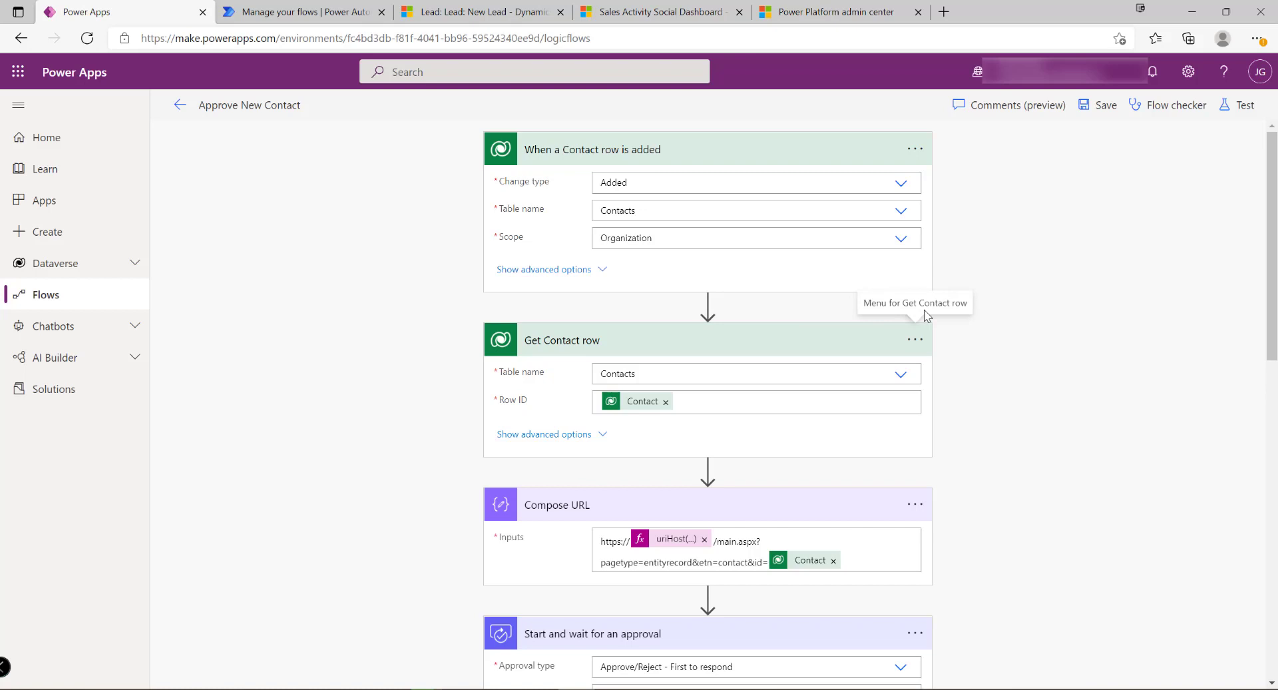
# Start a manual test of the Approve New Contact flow.
pyautogui.click(1239, 106)
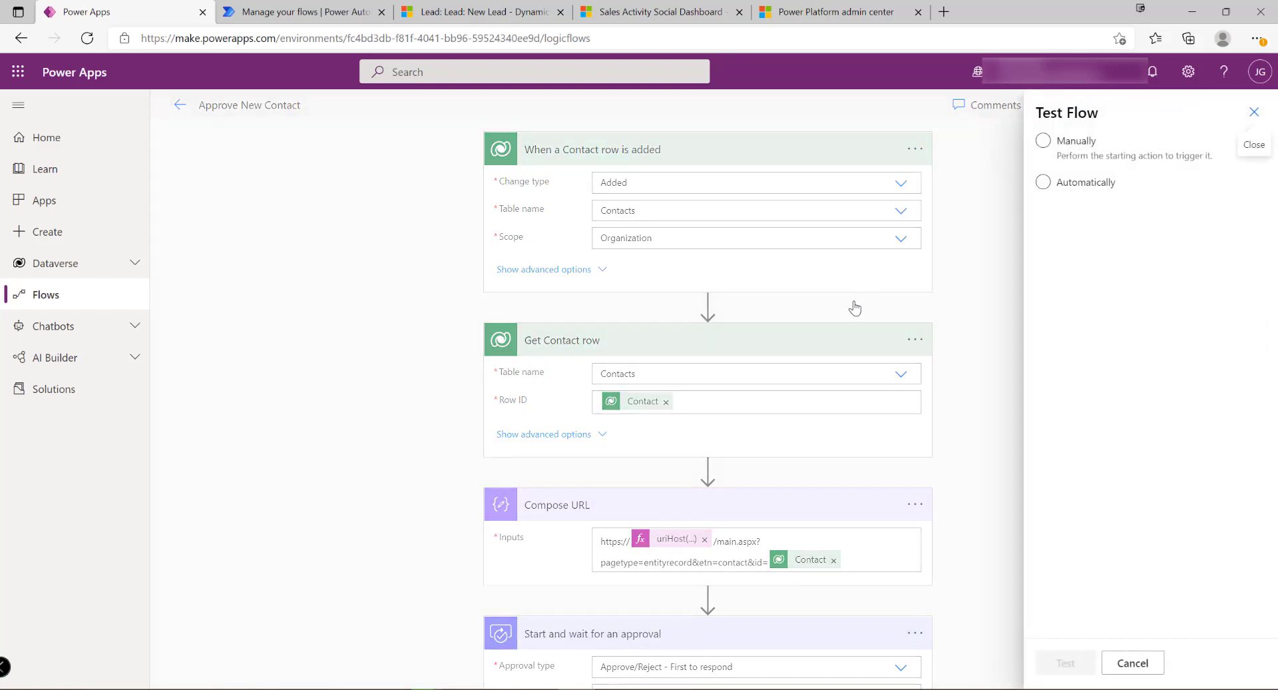
pyautogui.click(1045, 140)
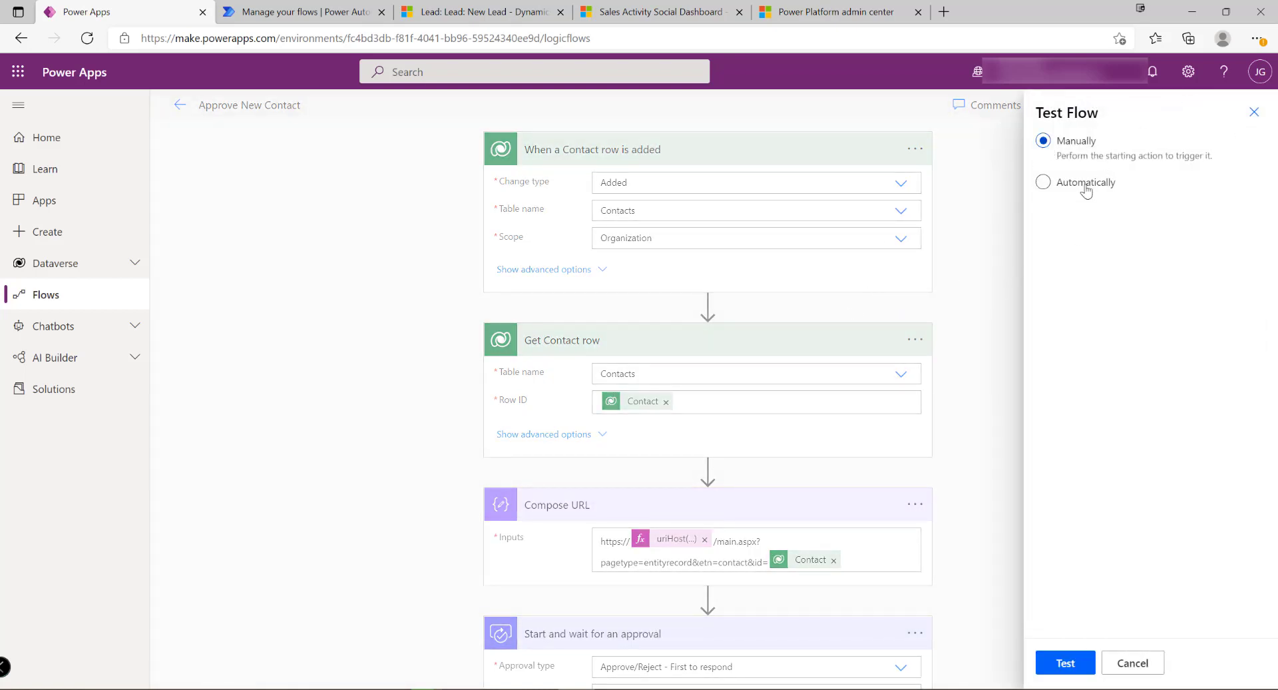
pyautogui.click(1066, 663)
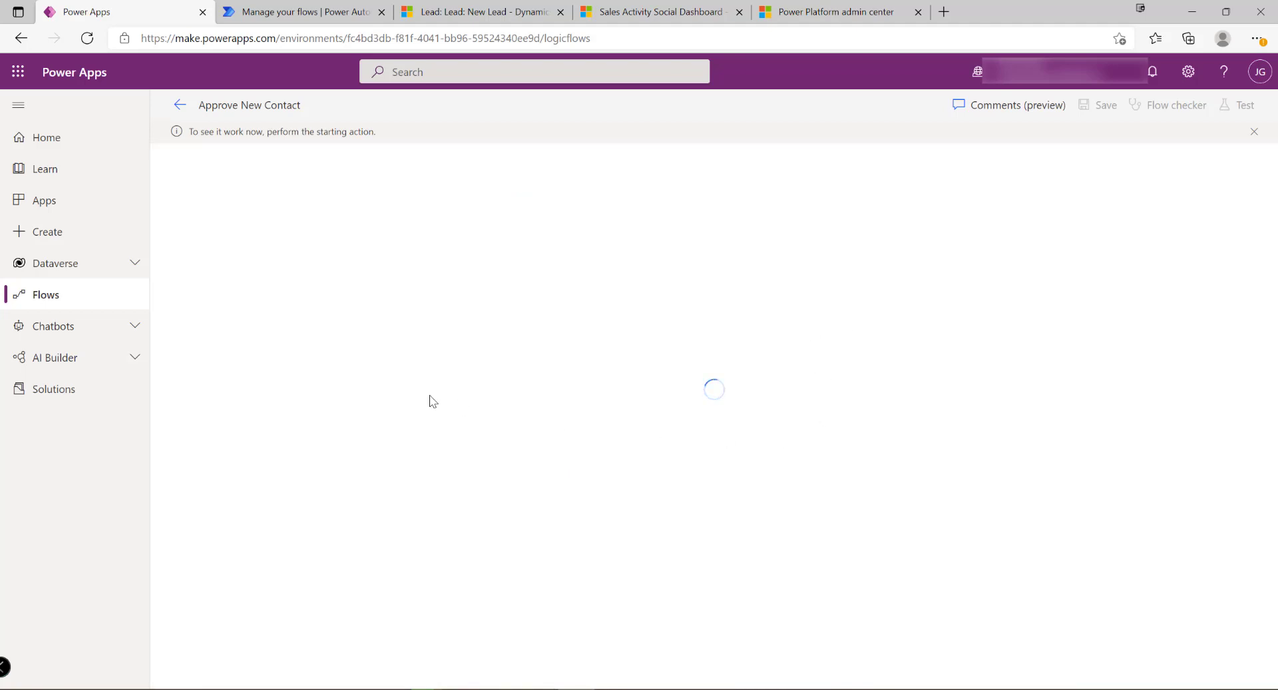
# Switch to the Dynamics 365 Sales Hub and start a new contact record.
pyautogui.click(457, 22)
pyautogui.click(306, 12)
pyautogui.click(660, 12)
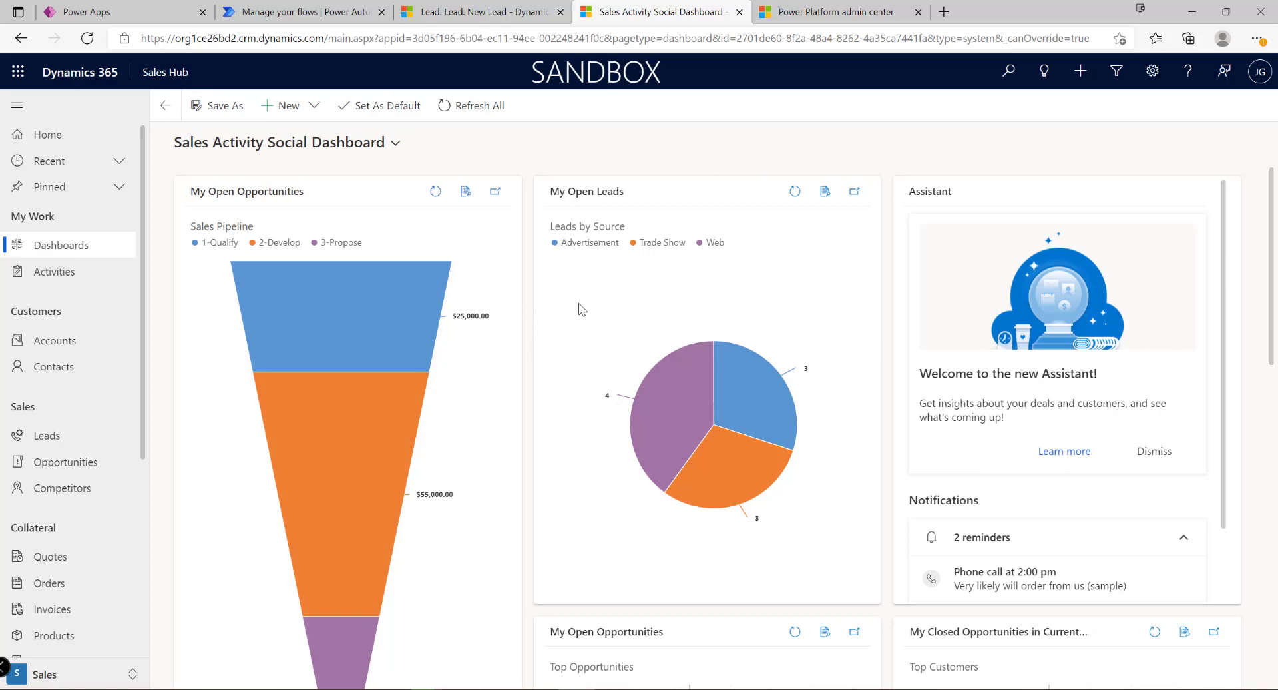
pyautogui.click(56, 367)
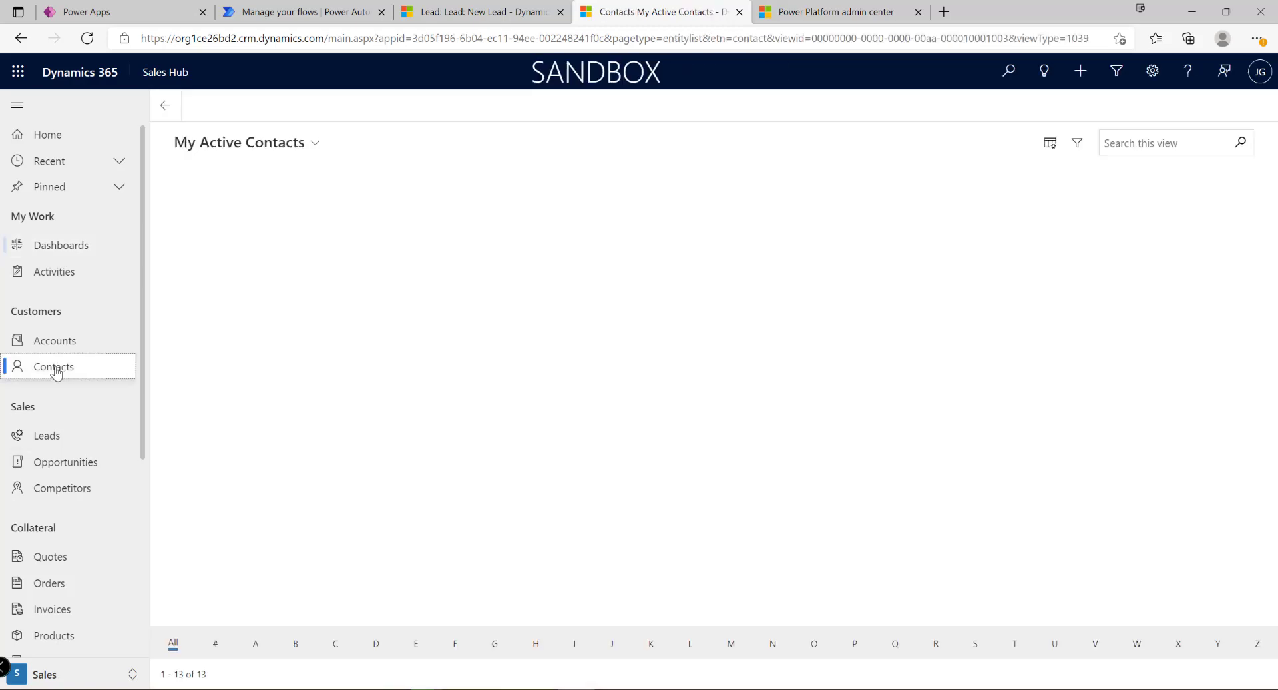
pyautogui.click(307, 106)
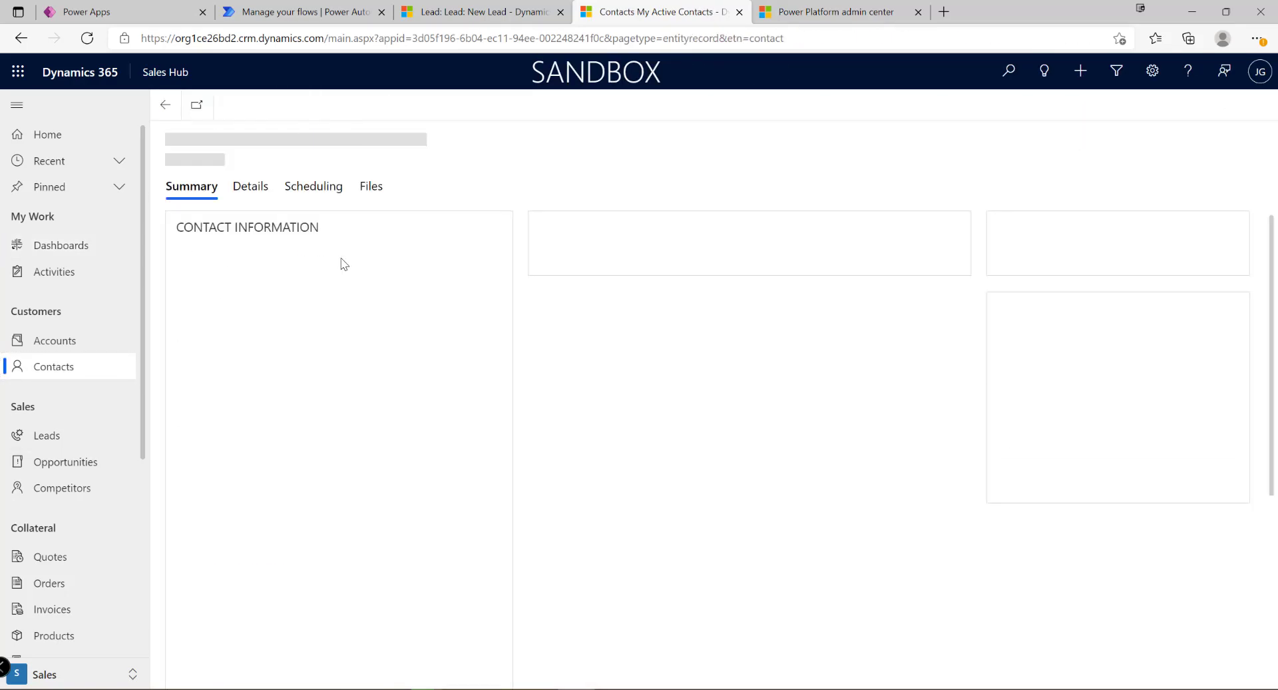
# Fill in the contact's first name, last name, email and business phone, and save the record.
pyautogui.click(365, 260)
pyautogui.write('Joe')
pyautogui.press('Tab')
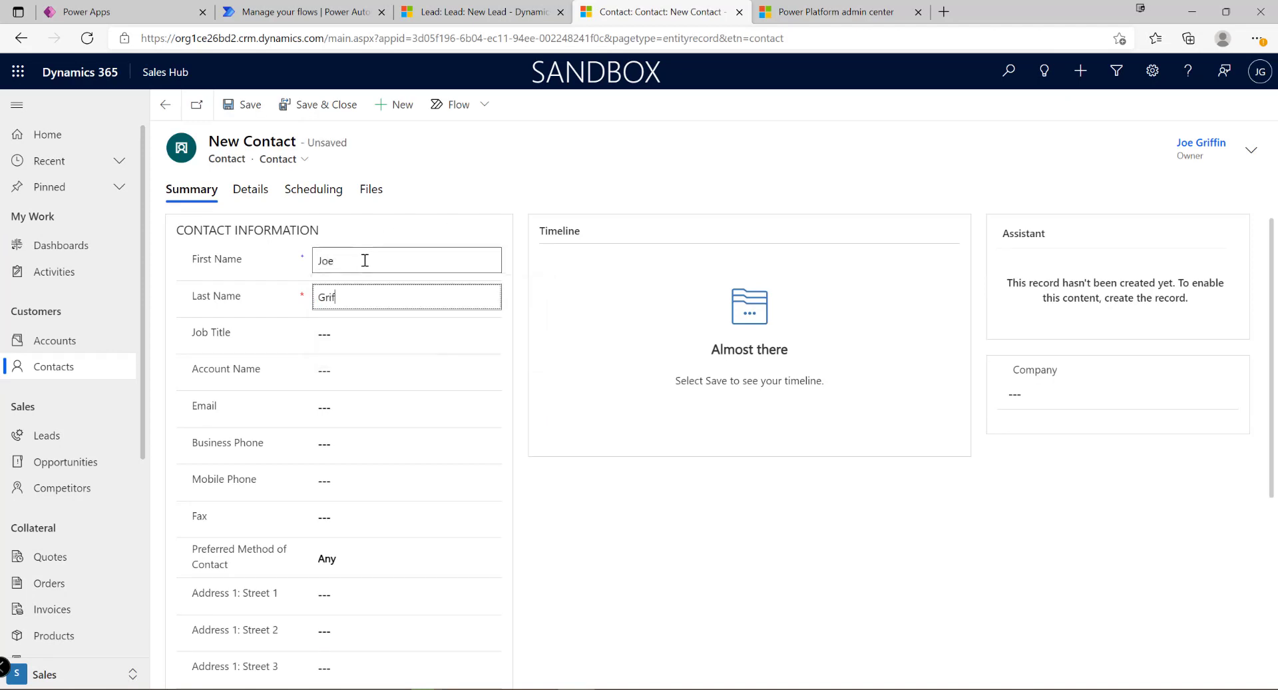
pyautogui.click(357, 407)
pyautogui.write('joe@domain.com')
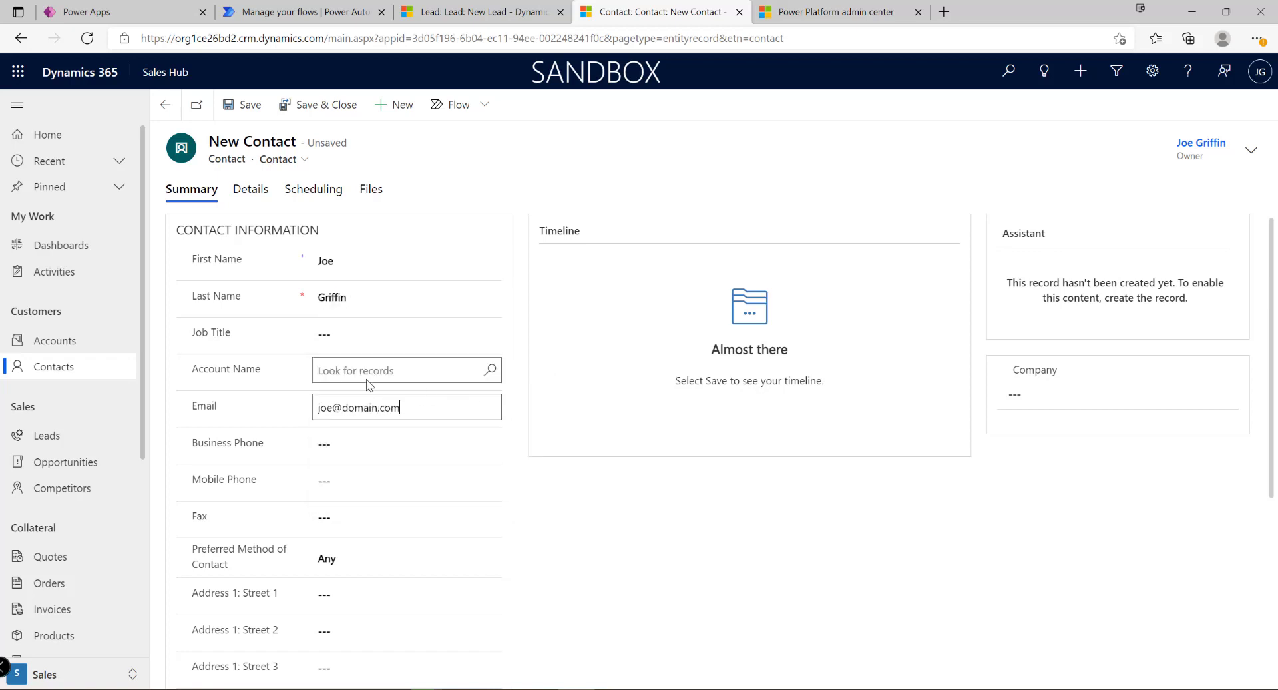
pyautogui.click(355, 442)
pyautogui.write('012')
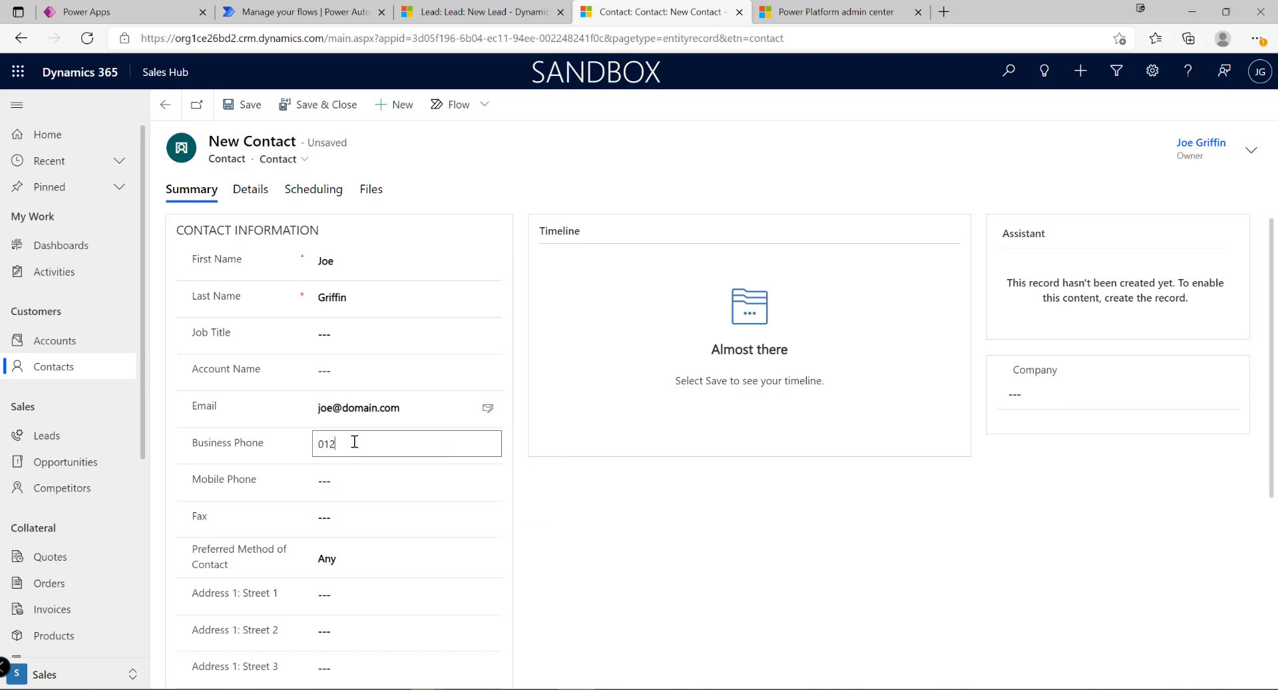
pyautogui.write('3456789')
pyautogui.click(761, 574)
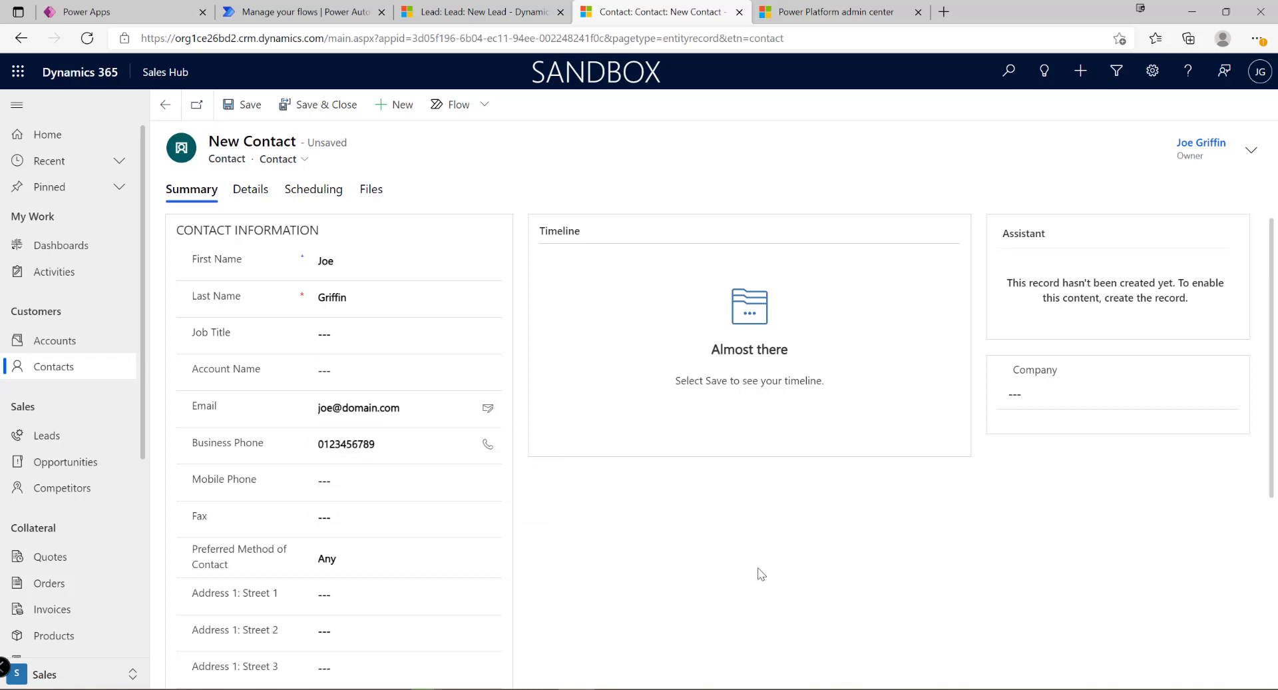
pyautogui.click(247, 112)
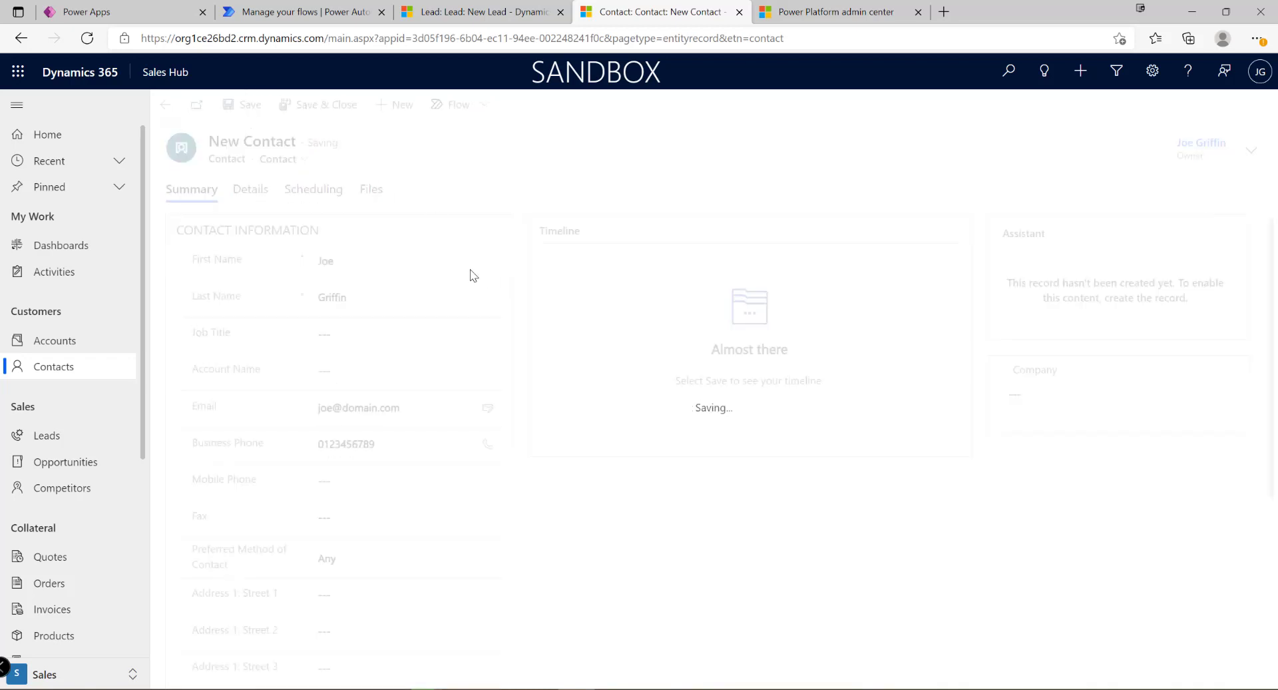
# Check the running flow test in Power Apps, and open the received approvals in Power Automate.
pyautogui.click(285, 14)
pyautogui.click(86, 15)
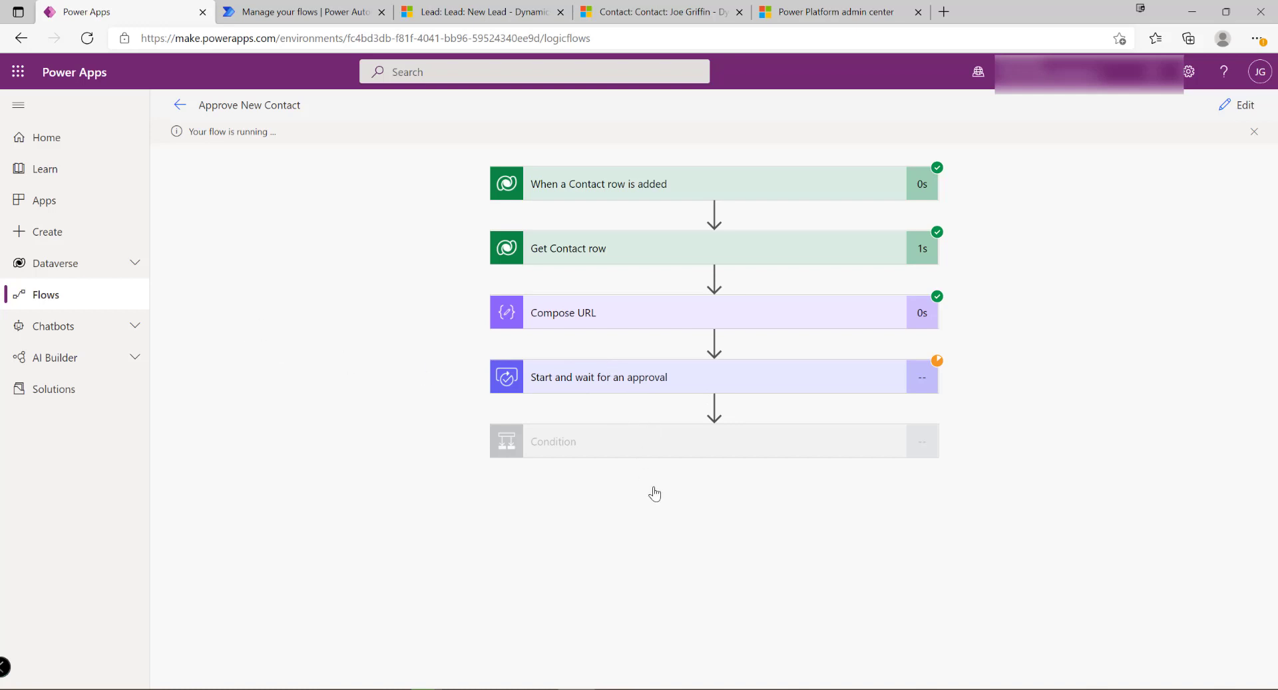
pyautogui.click(20, 73)
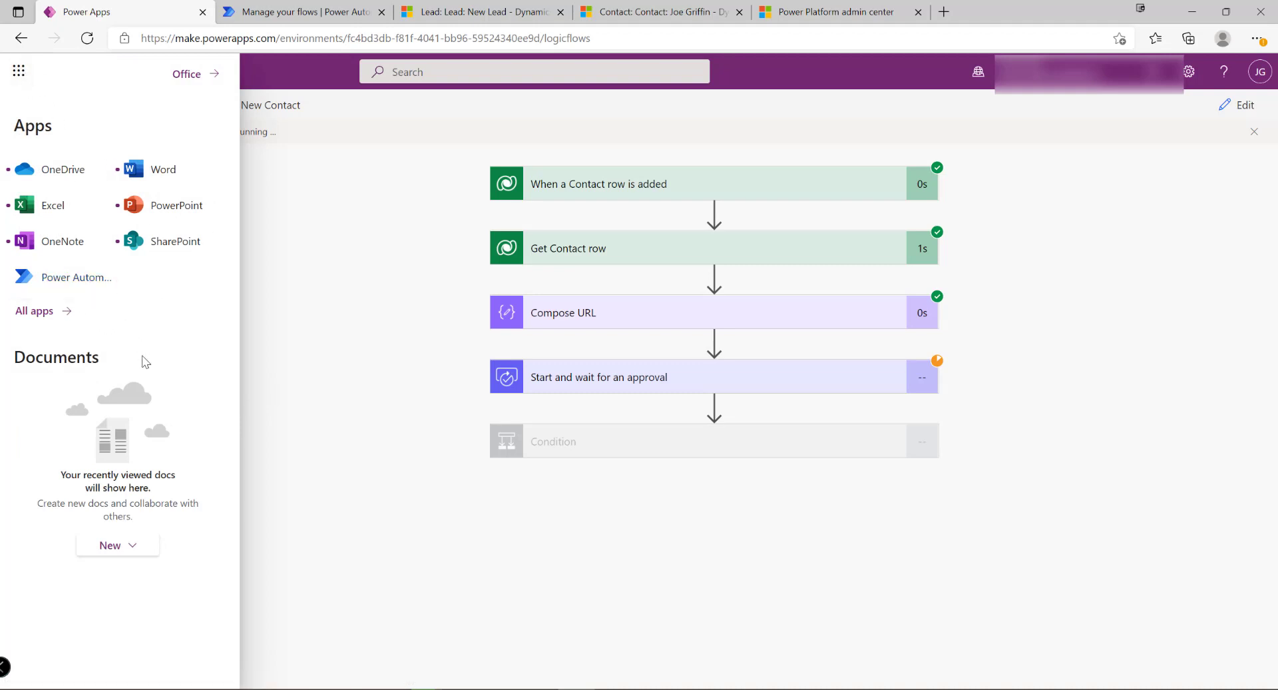
pyautogui.click(55, 280)
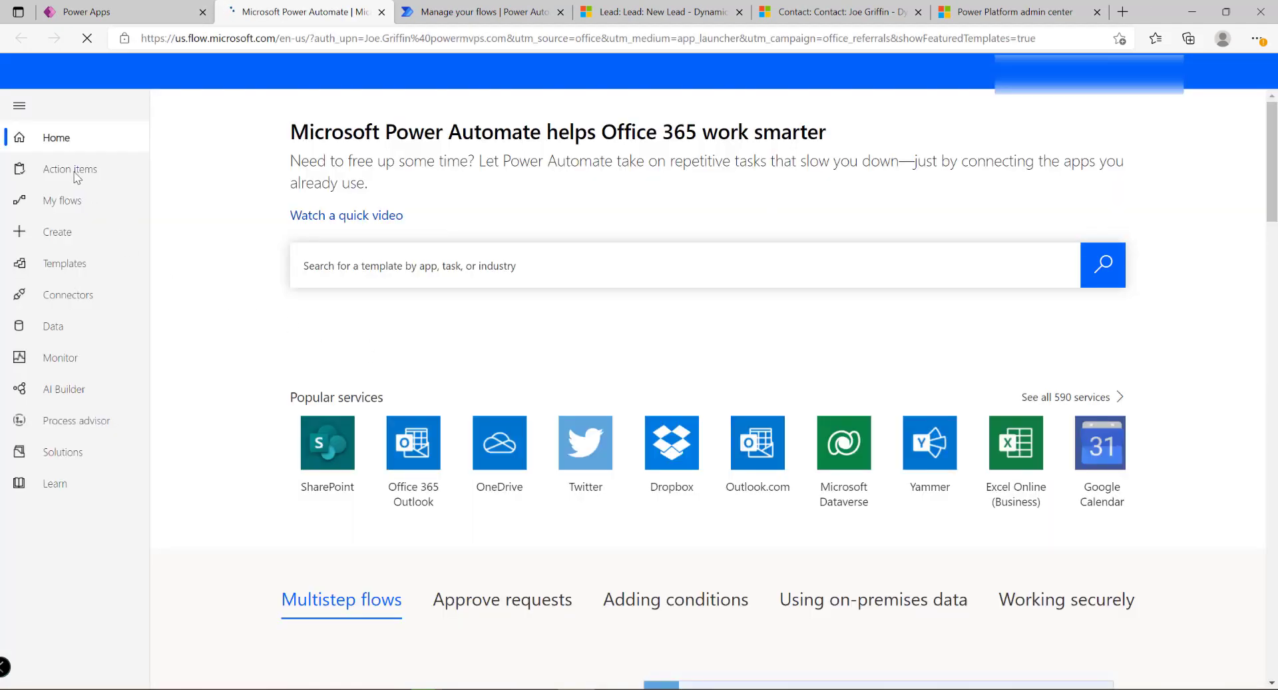
pyautogui.click(76, 175)
pyautogui.click(67, 200)
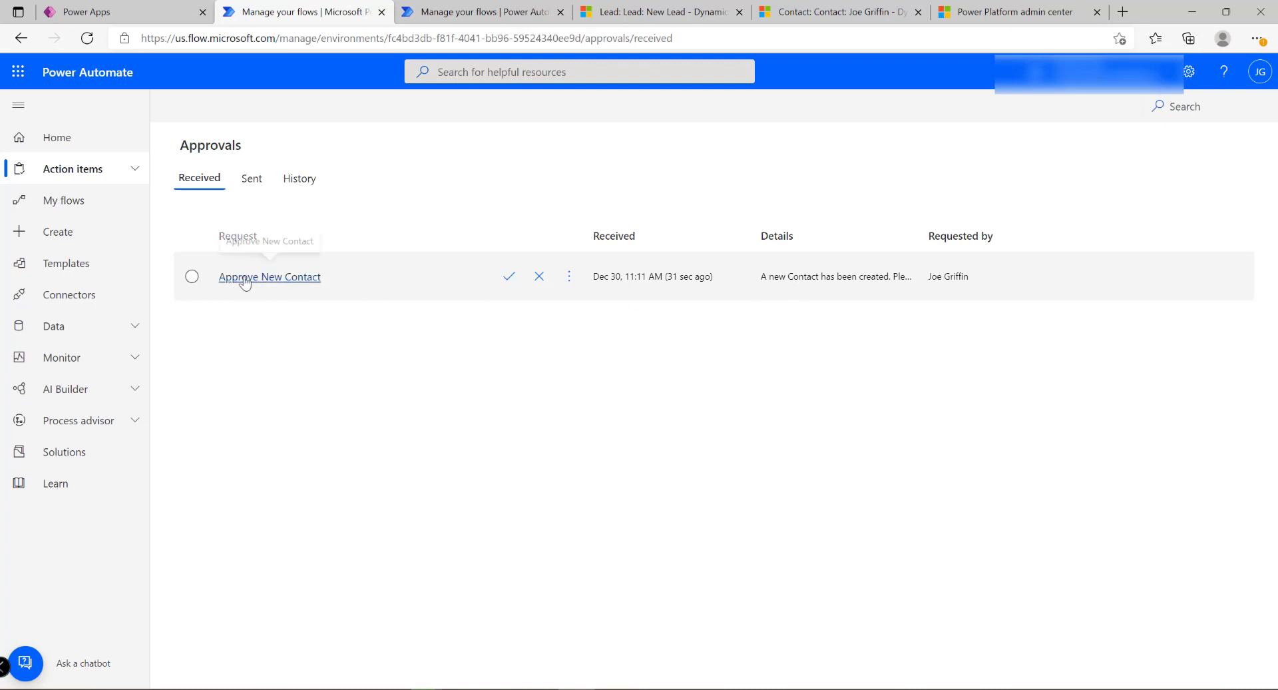
# Review the Approve New Contact request's details and view the contact record it links to.
pyautogui.click(298, 283)
pyautogui.scroll(-1, 1109, 475)
pyautogui.scroll(-1, 1109, 475)
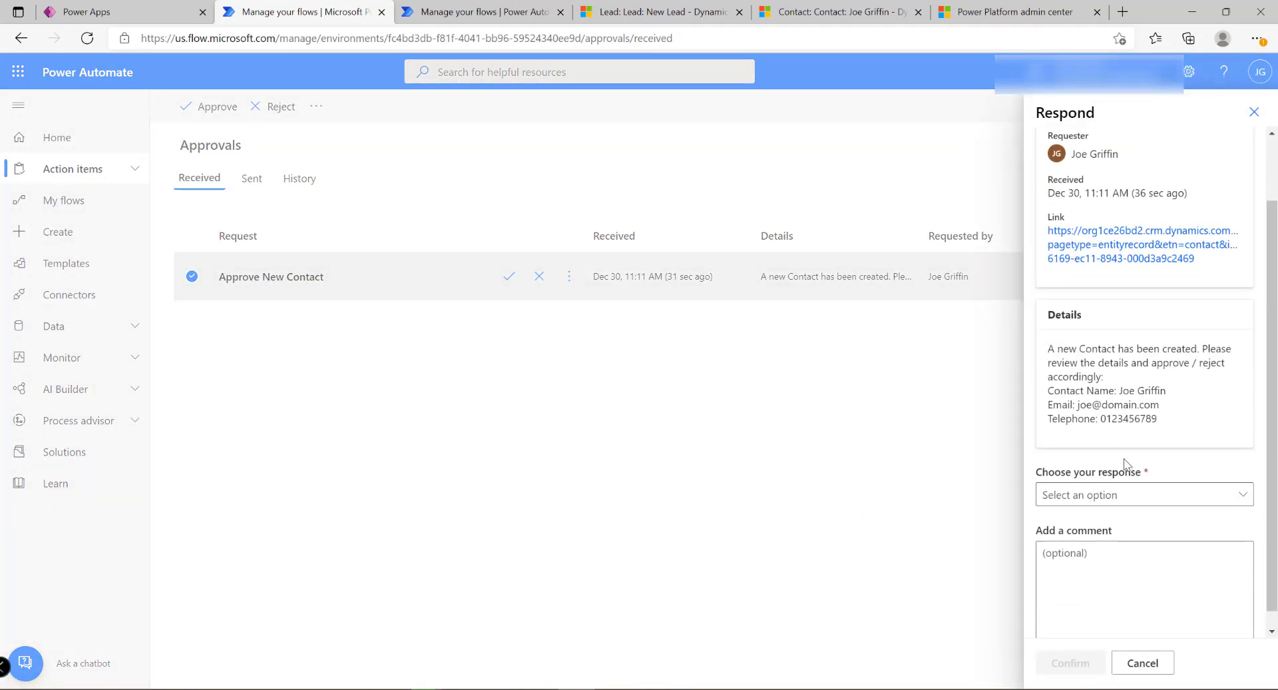
pyautogui.scroll(2, 1132, 479)
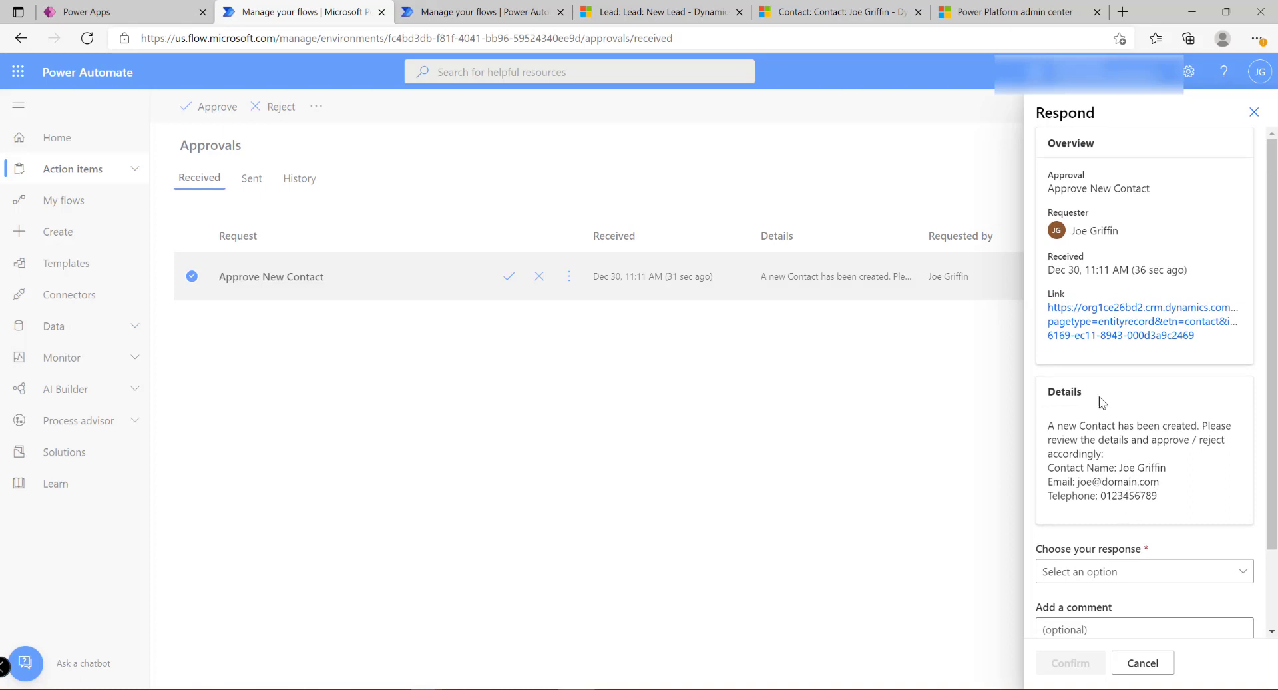
pyautogui.click(1142, 334)
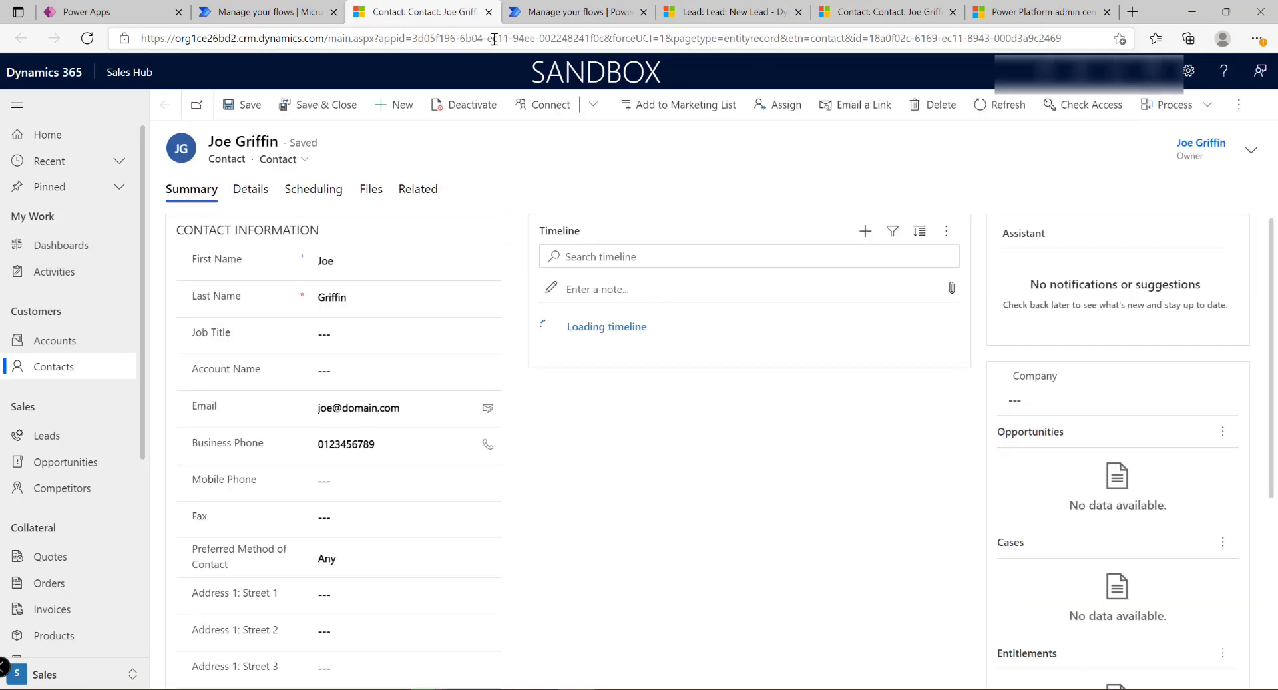
pyautogui.hotkey('ctrl', 'shift', 'Tab')
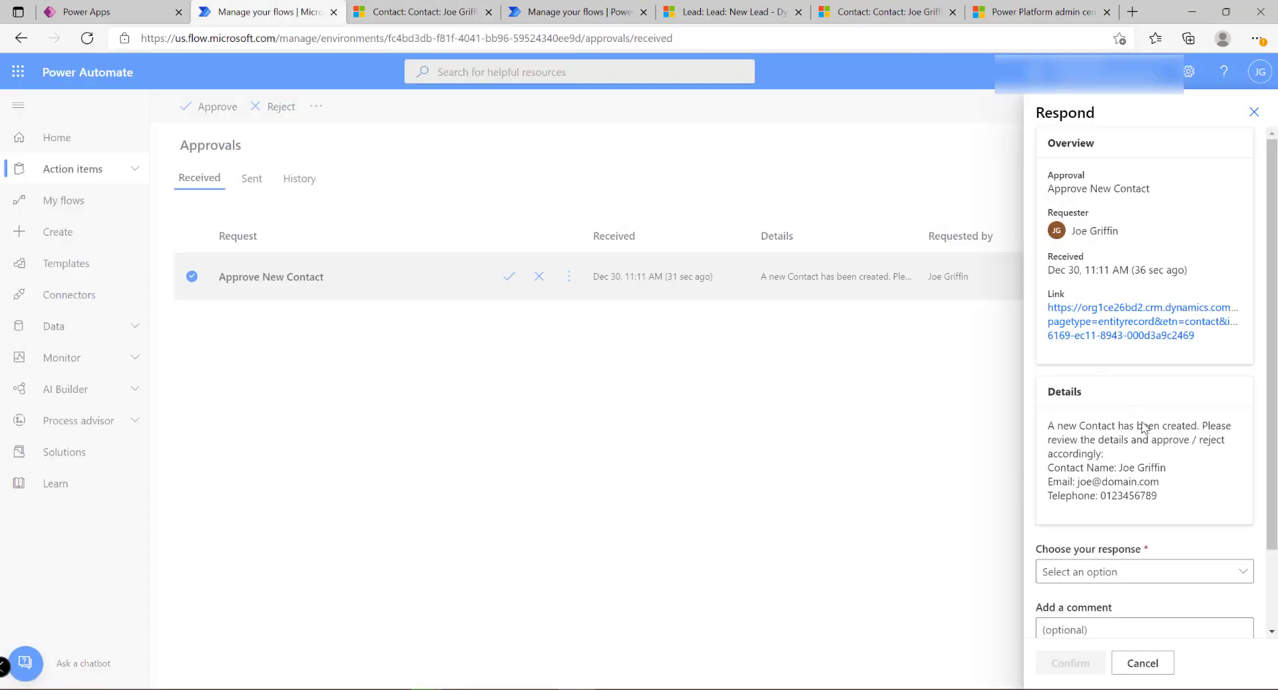
# Respond to the Approve New Contact request with Reject and confirm the response.
pyautogui.scroll(-2, 1142, 427)
pyautogui.click(1213, 476)
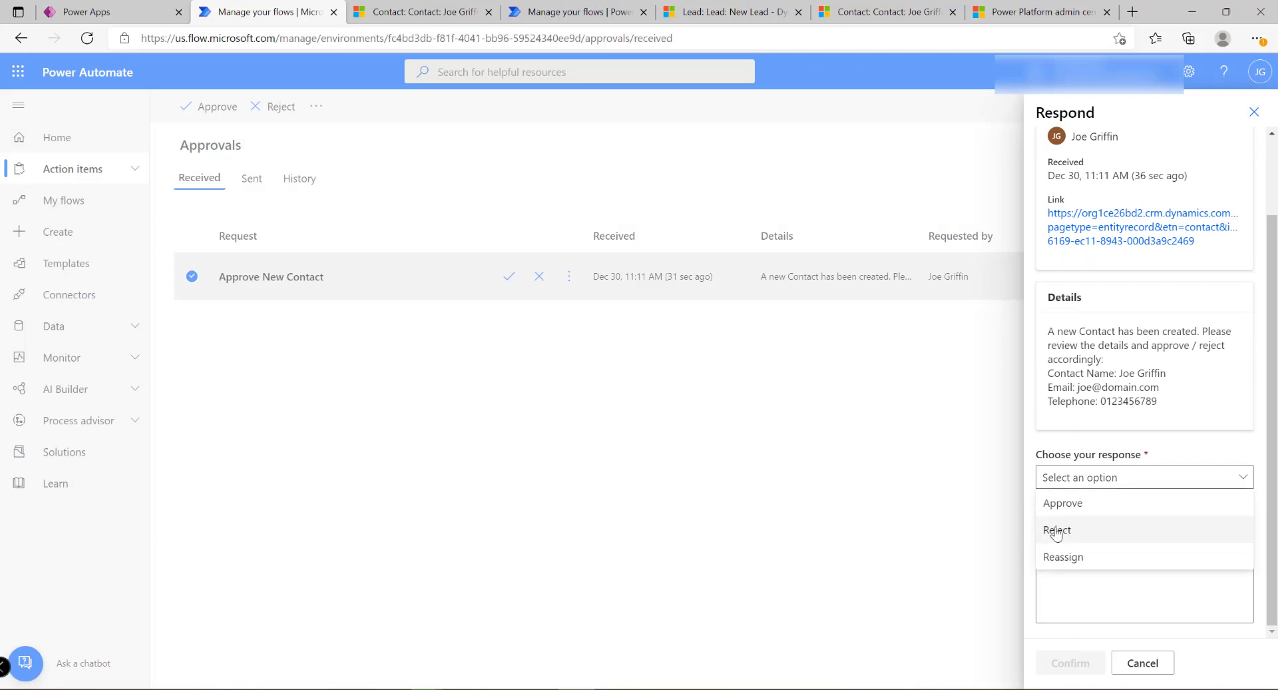
pyautogui.click(1083, 533)
pyautogui.click(1066, 661)
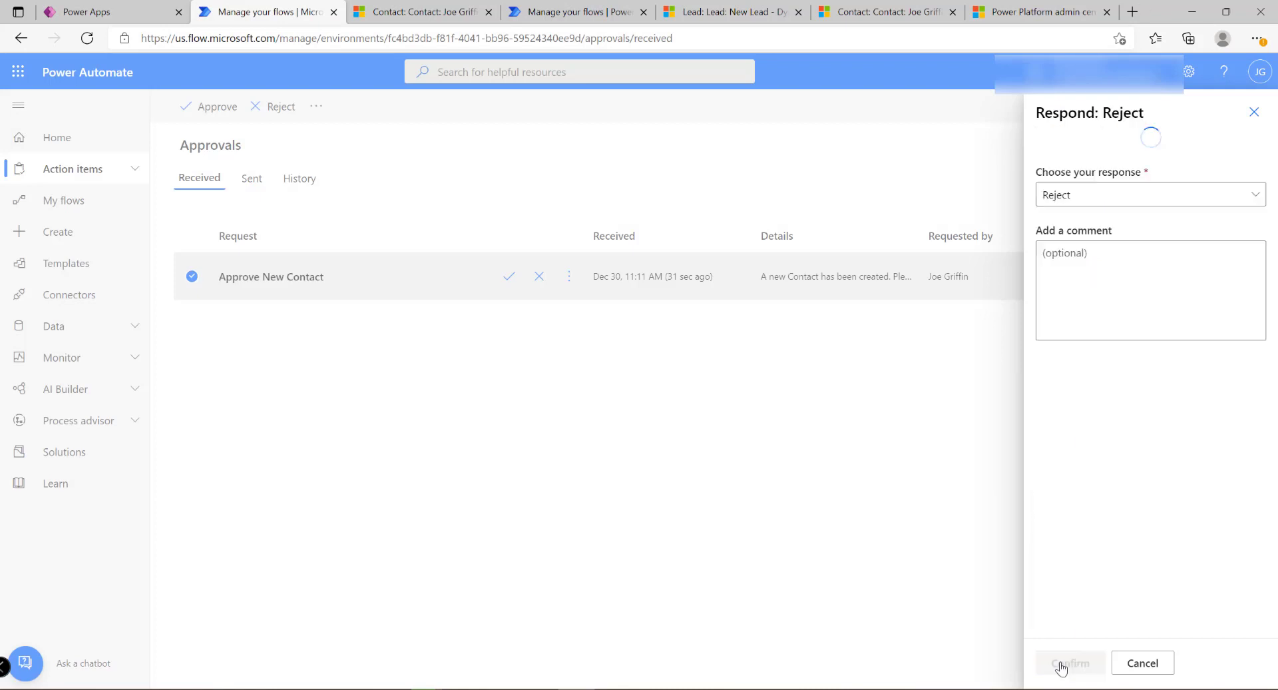
# Return to the flow run in Power Apps and expand the Condition to examine its result and branches.
pyautogui.click(100, 13)
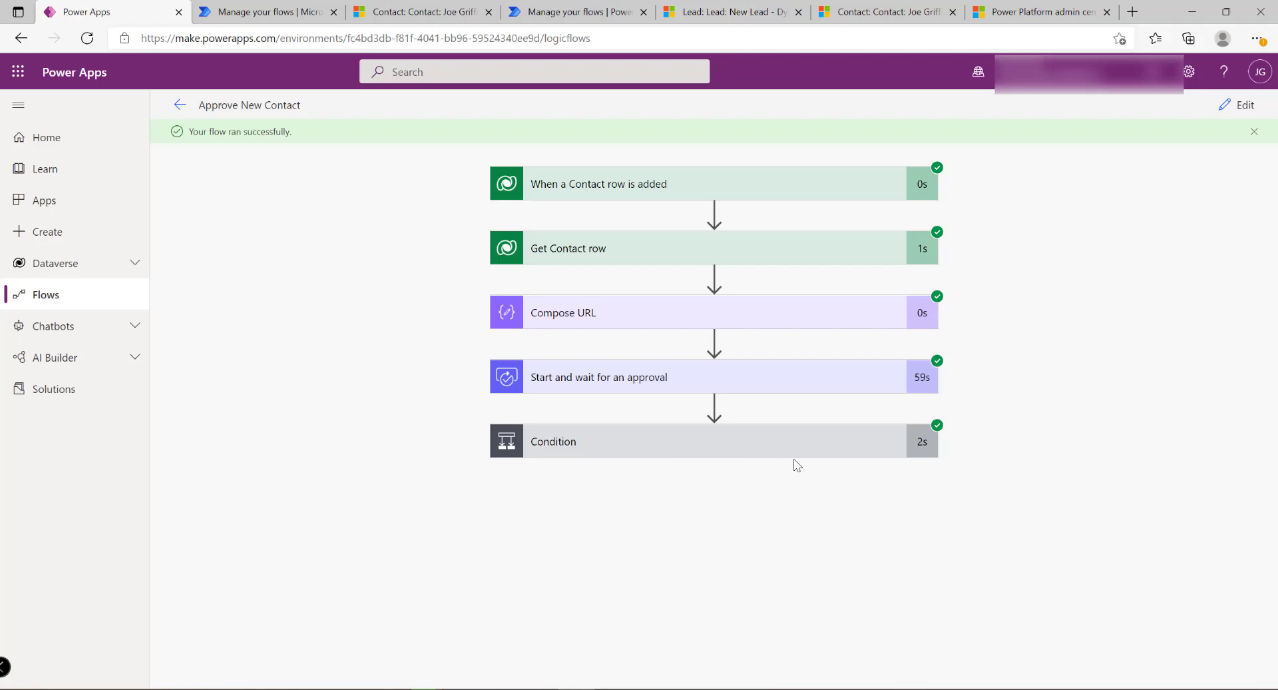
pyautogui.click(762, 455)
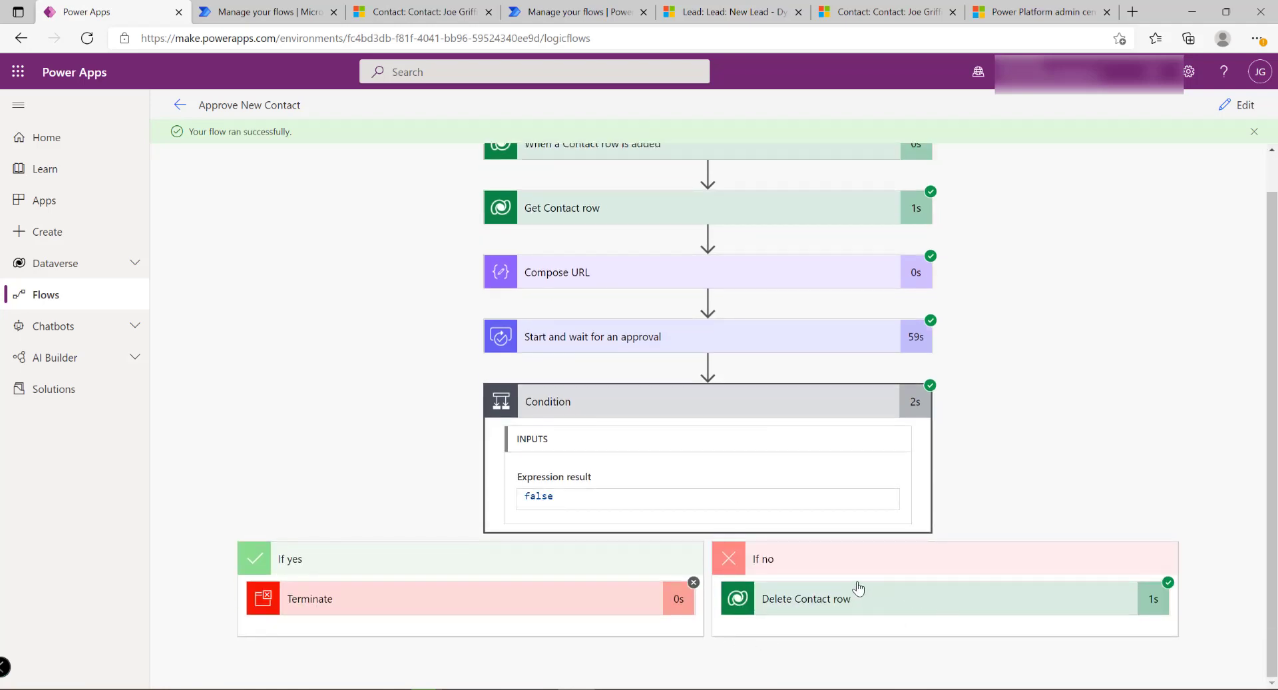
# Reload the contact record in Dynamics 365 to check whether it still exists, and return to the flow run in Power Apps.
pyautogui.click(411, 17)
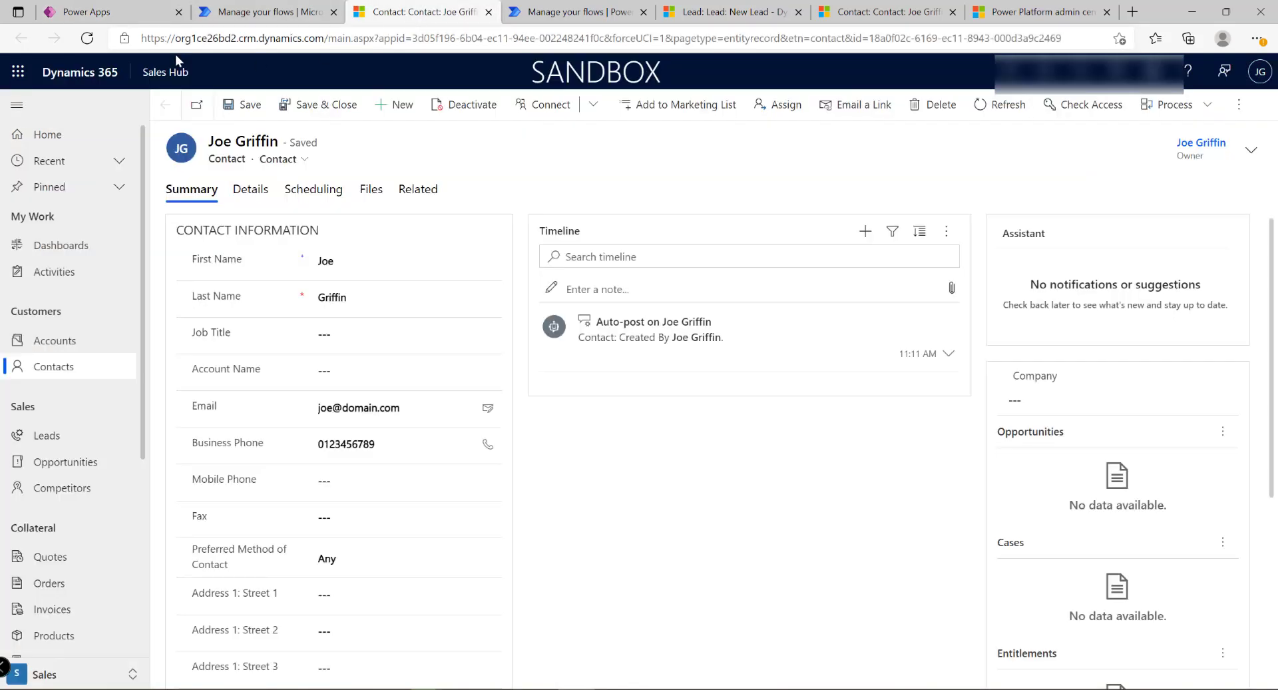
pyautogui.click(87, 40)
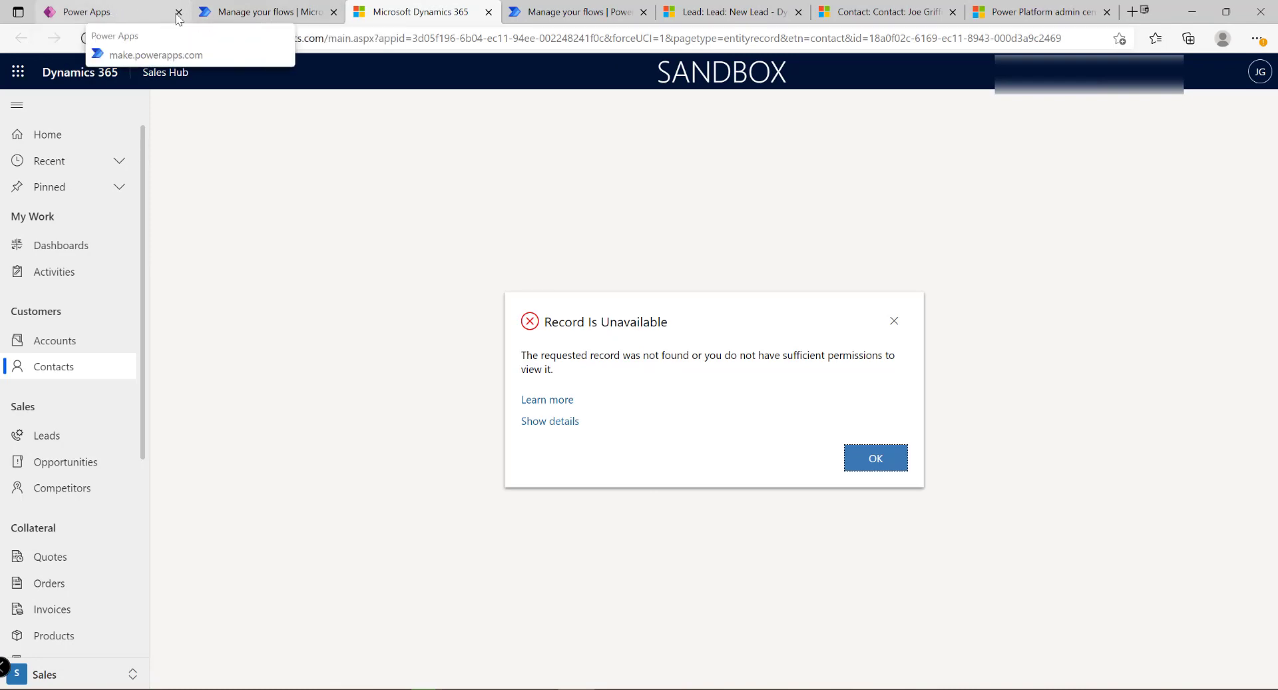
pyautogui.click(113, 13)
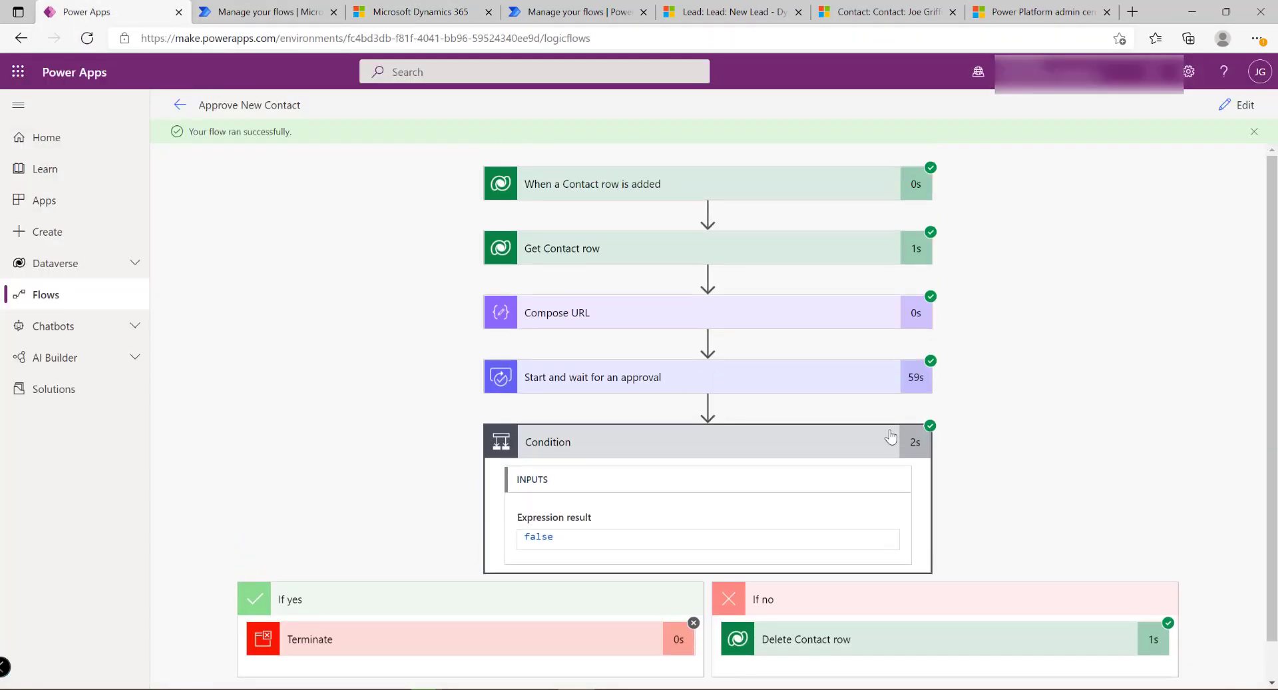
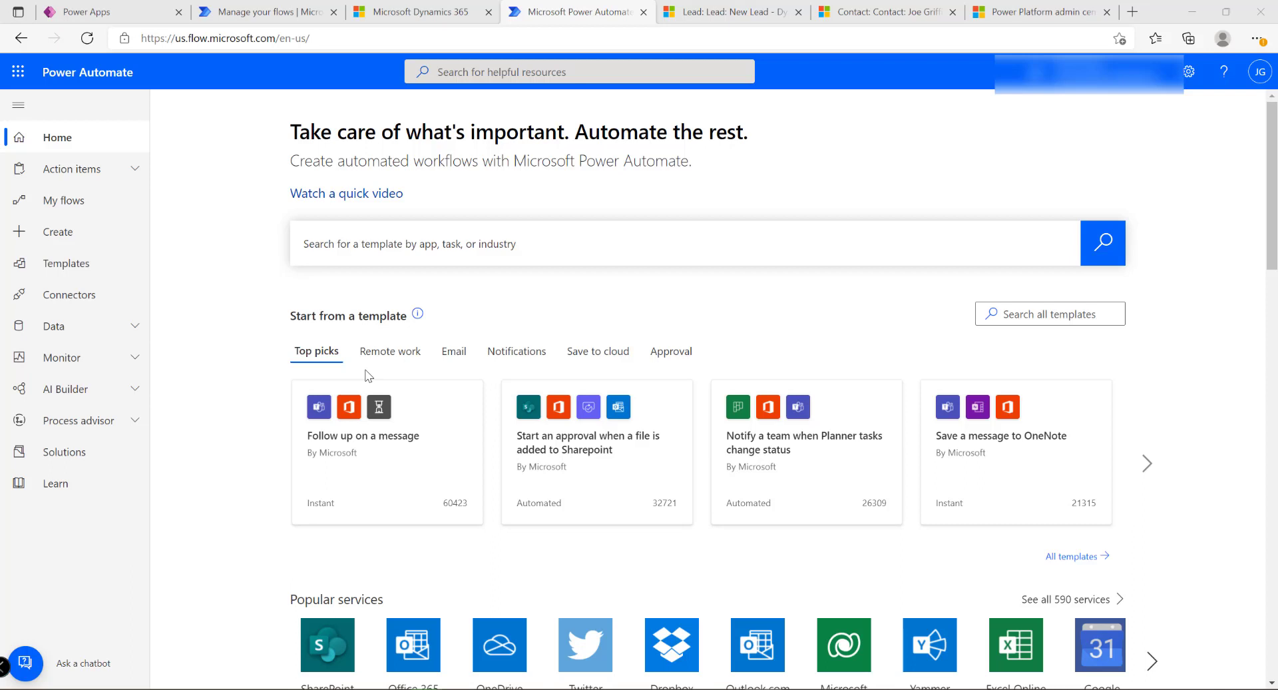
# Open the business process flows in Power Automate and run the Lead to Opportunity Sales Process.
pyautogui.click(63, 202)
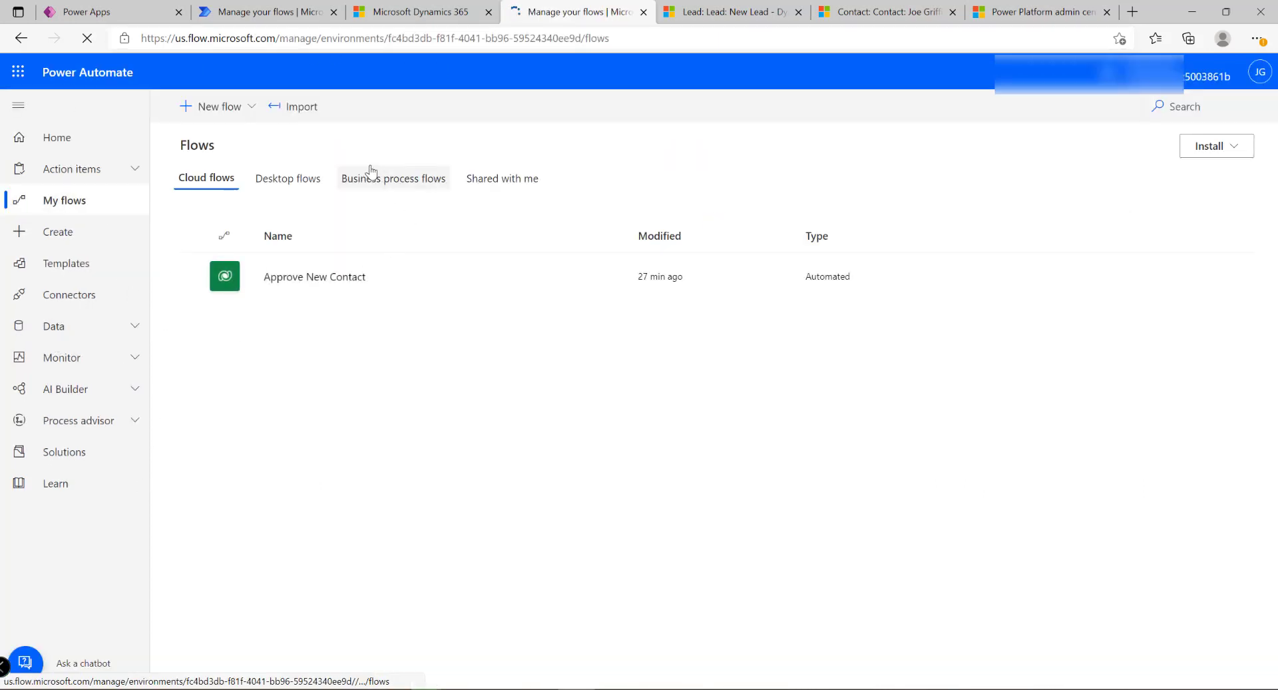
pyautogui.click(360, 183)
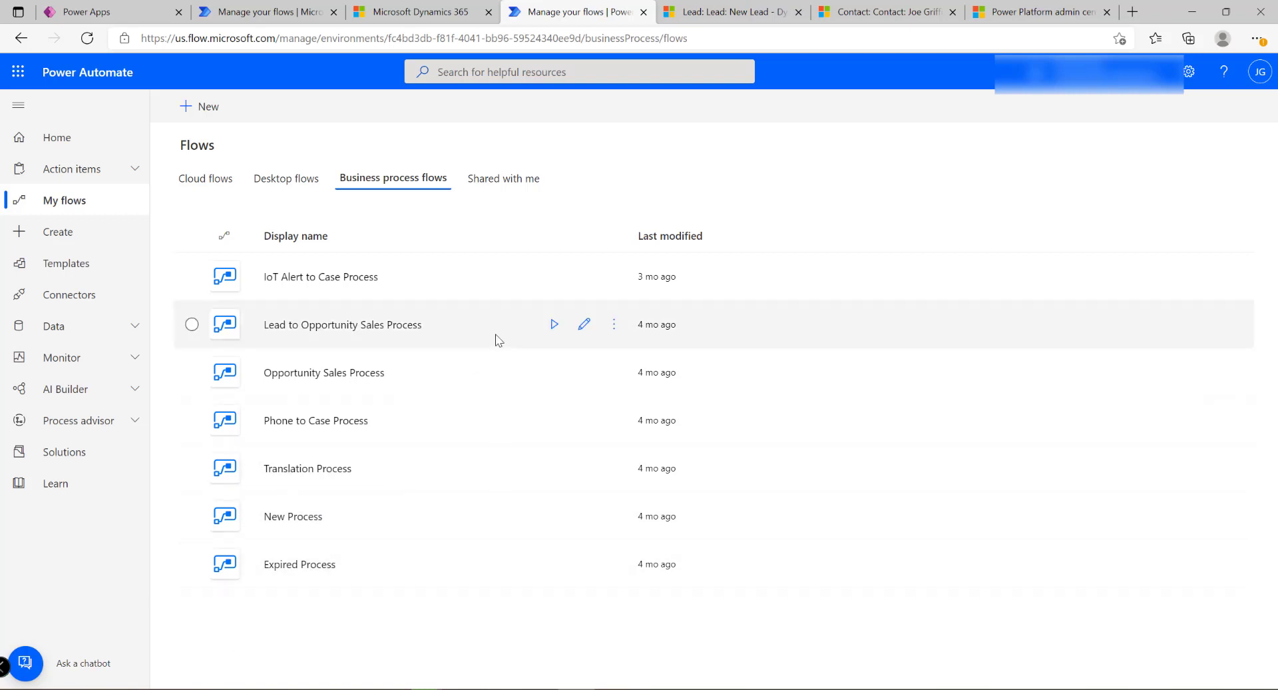
pyautogui.click(554, 325)
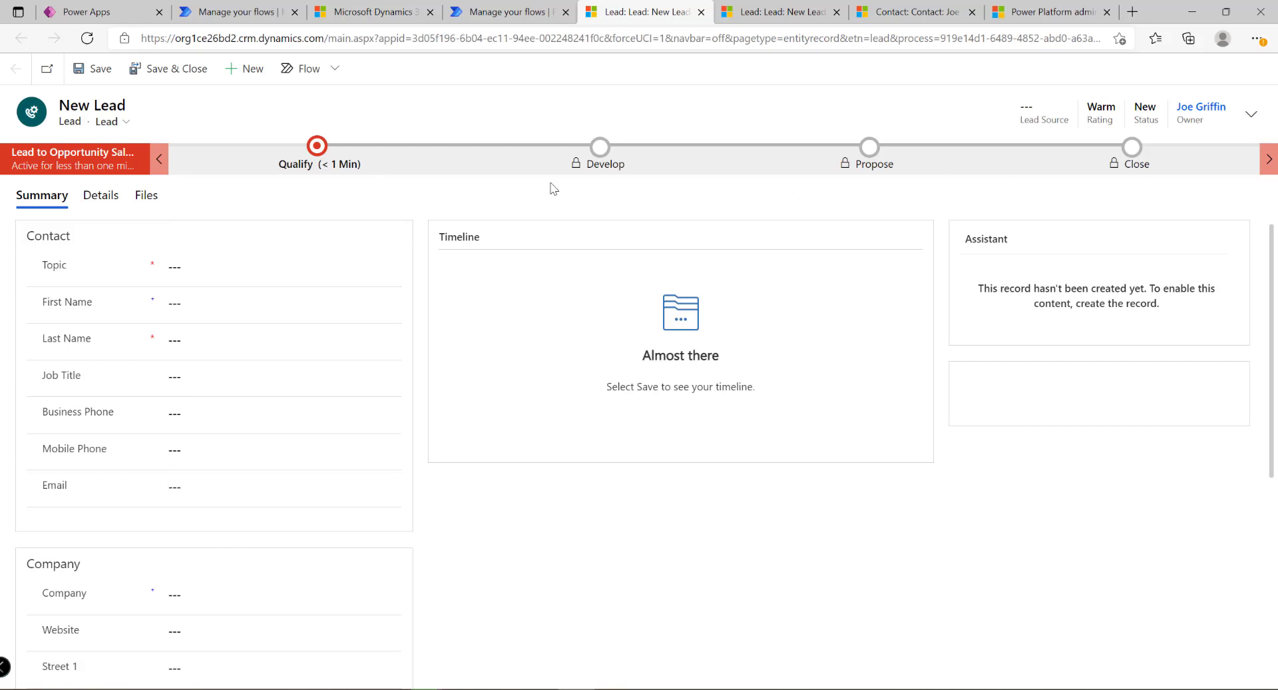
# In the Qualify stage, set Purchase Timeframe to Immediate, Estimated Budget to 444 and Purchase Process to Committee.
pyautogui.click(305, 166)
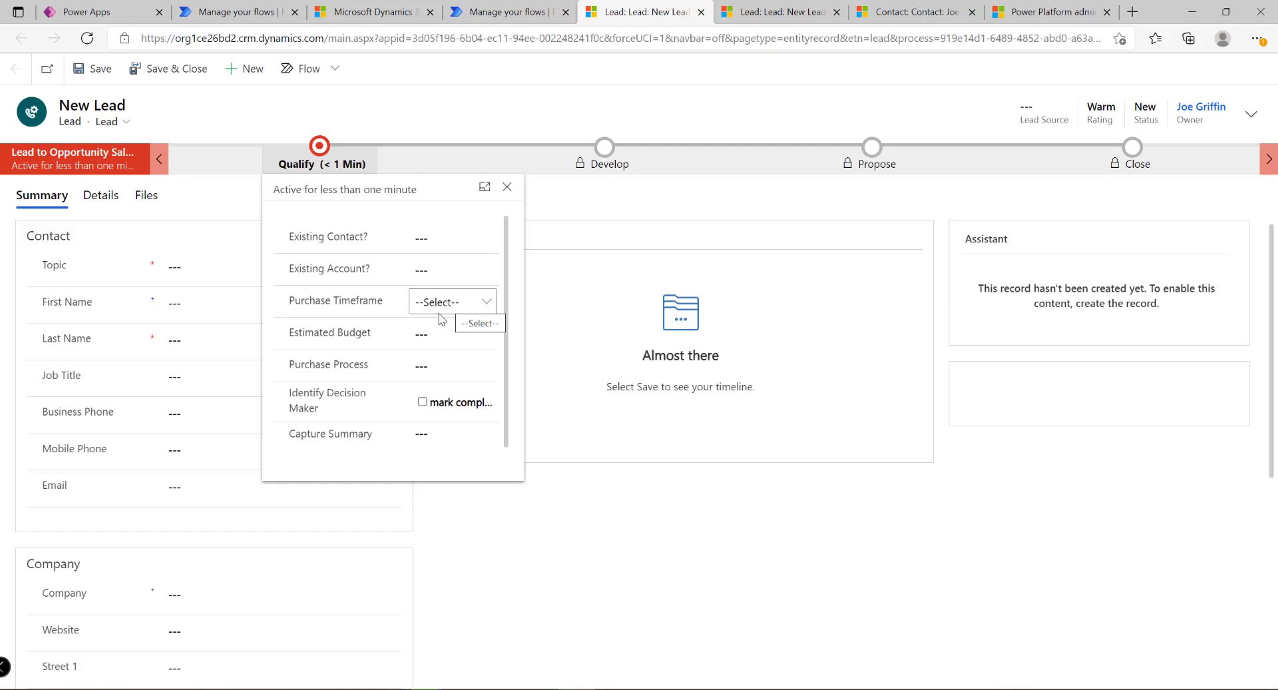
pyautogui.click(473, 301)
pyautogui.click(449, 340)
pyautogui.click(436, 333)
pyautogui.write('444')
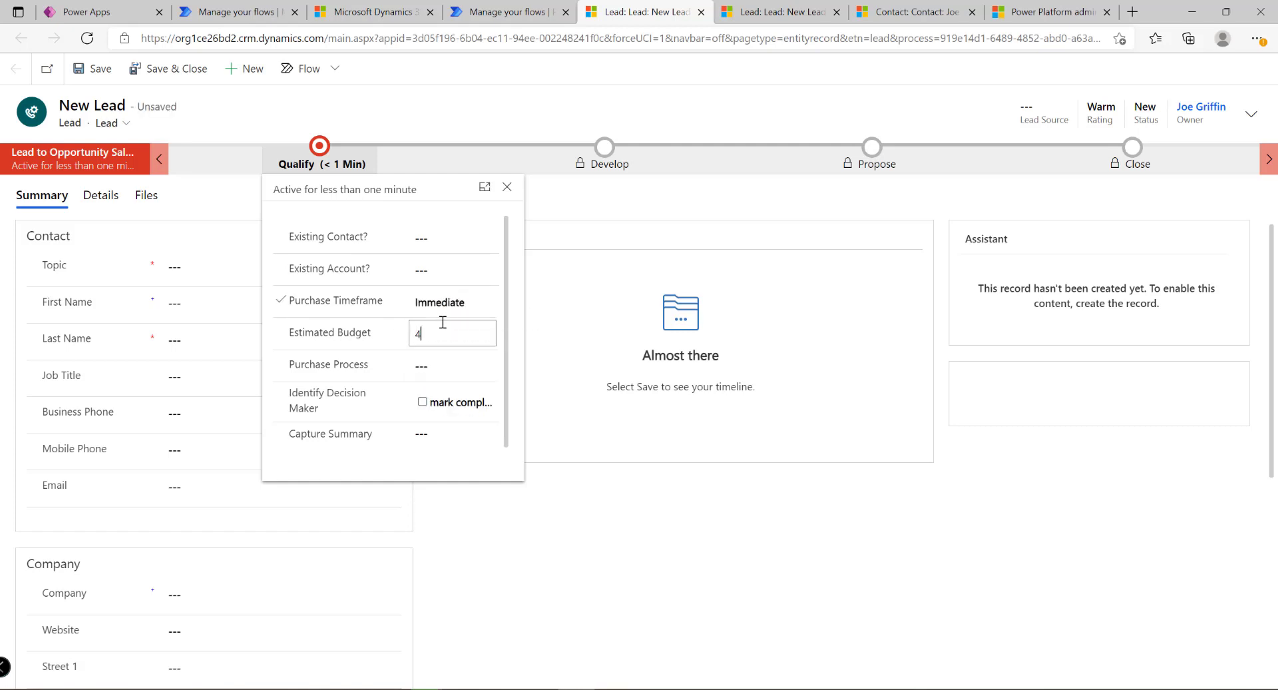
pyautogui.click(472, 369)
pyautogui.click(453, 419)
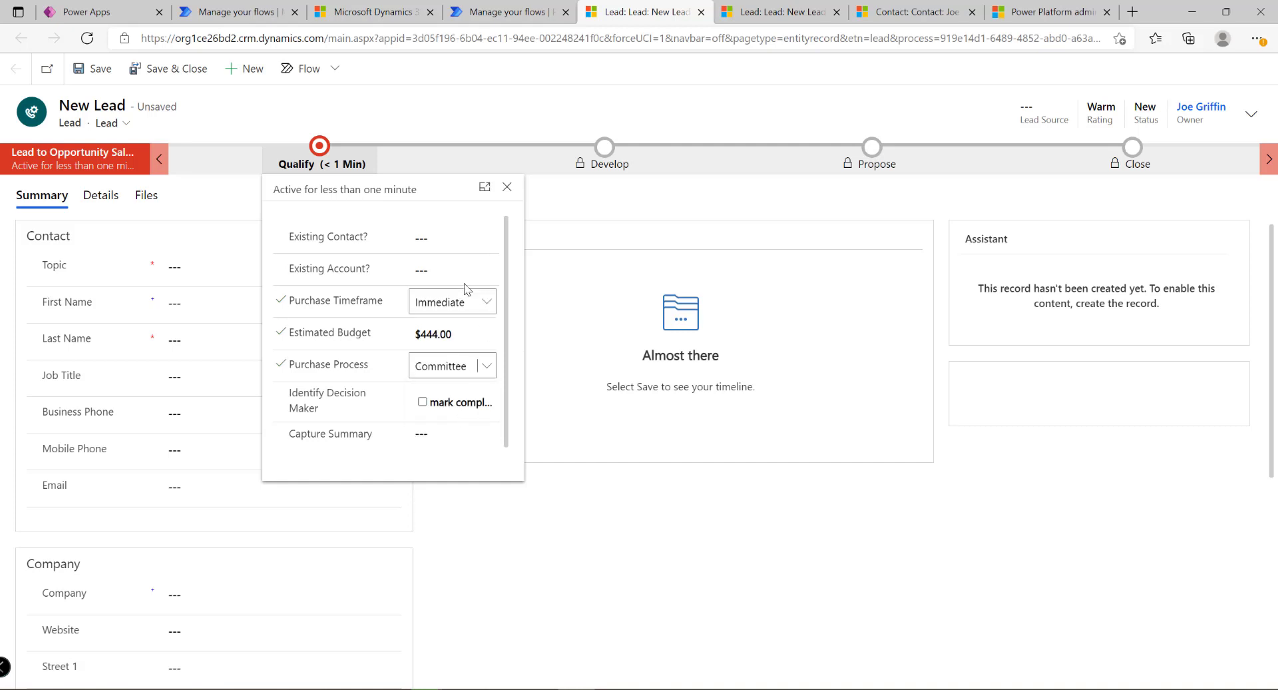
pyautogui.click(656, 521)
# Set the lead's topic to Test Lead, enter the contact's first and last name, and save the lead.
pyautogui.click(265, 263)
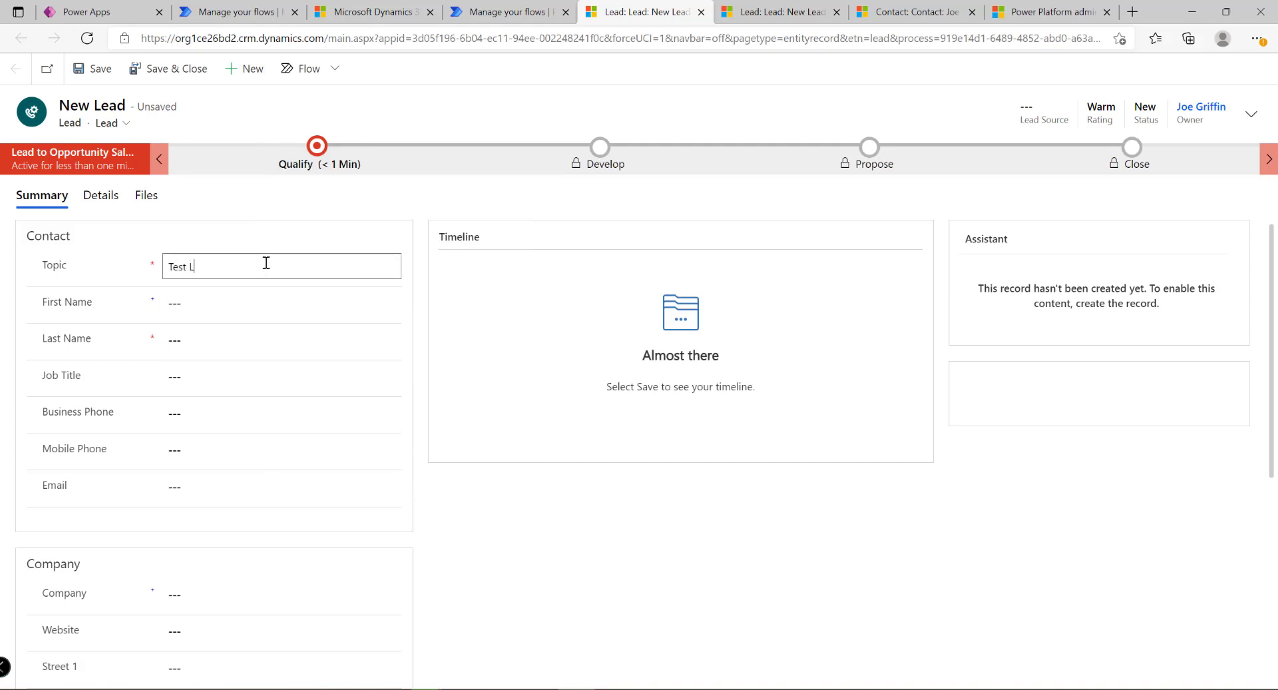
pyautogui.click(206, 300)
pyautogui.write('J')
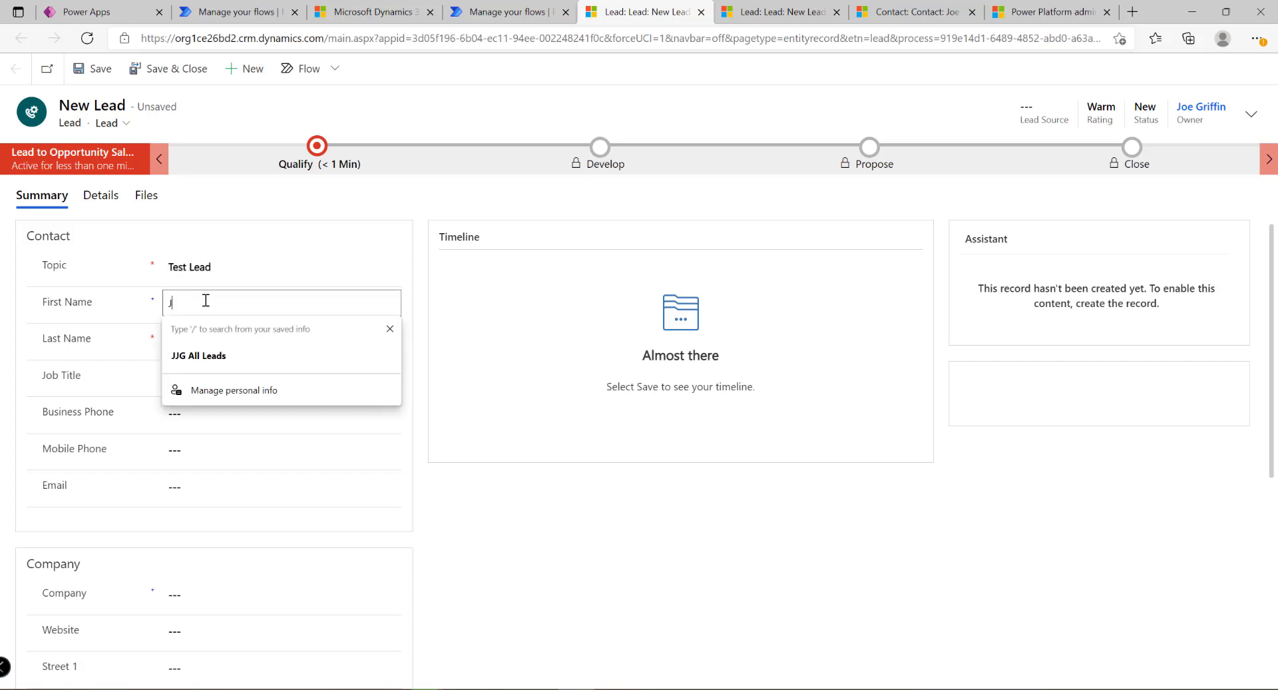
pyautogui.write('oe')
pyautogui.press('Tab')
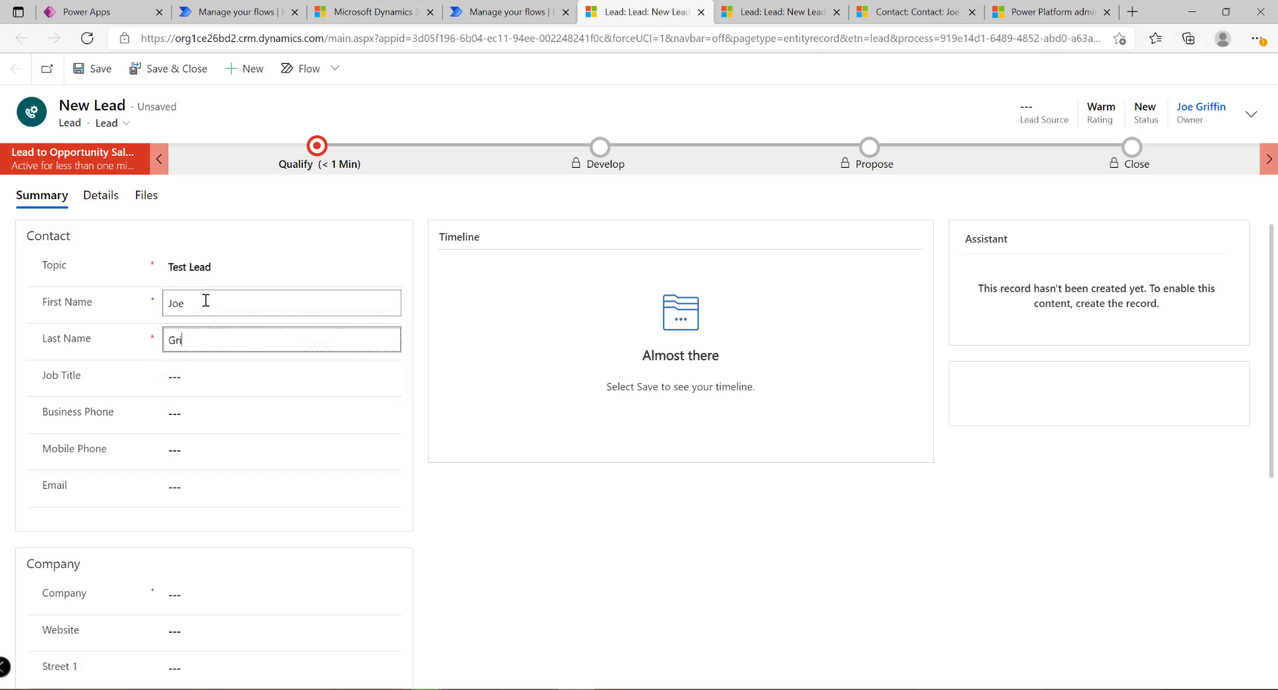
pyautogui.click(95, 68)
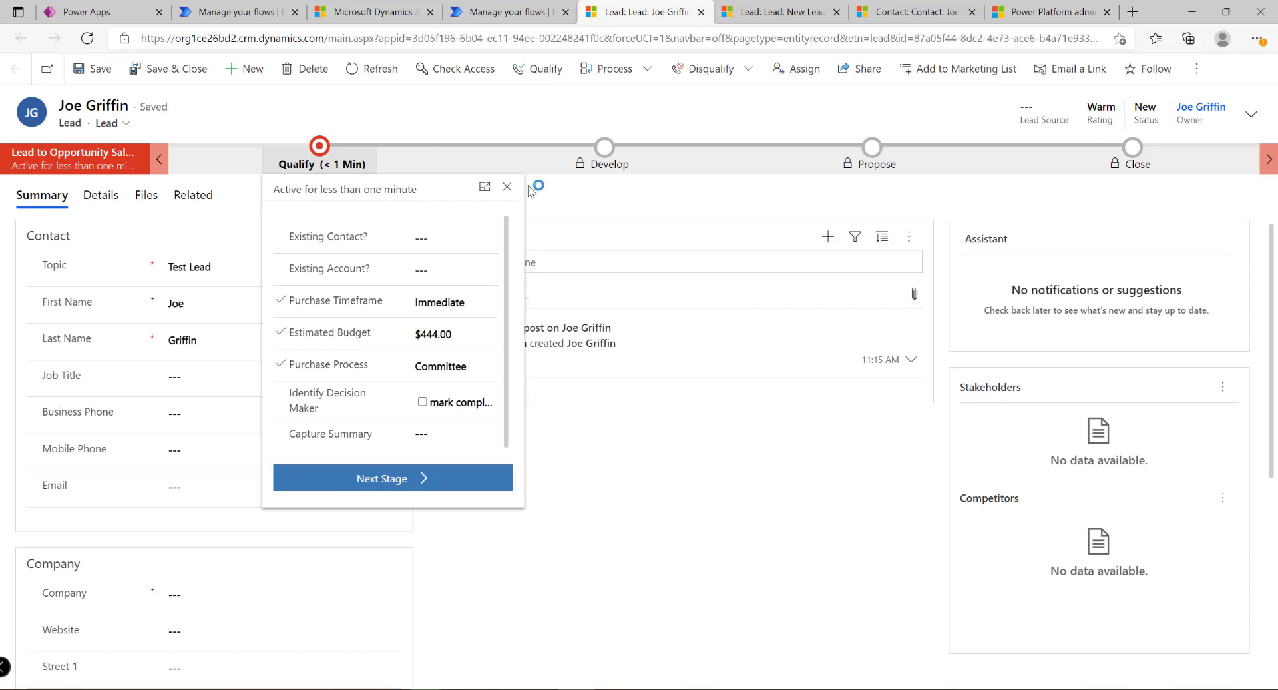
# Check the next-stage options for the lead's Qualify stage and dismiss them.
pyautogui.click(380, 483)
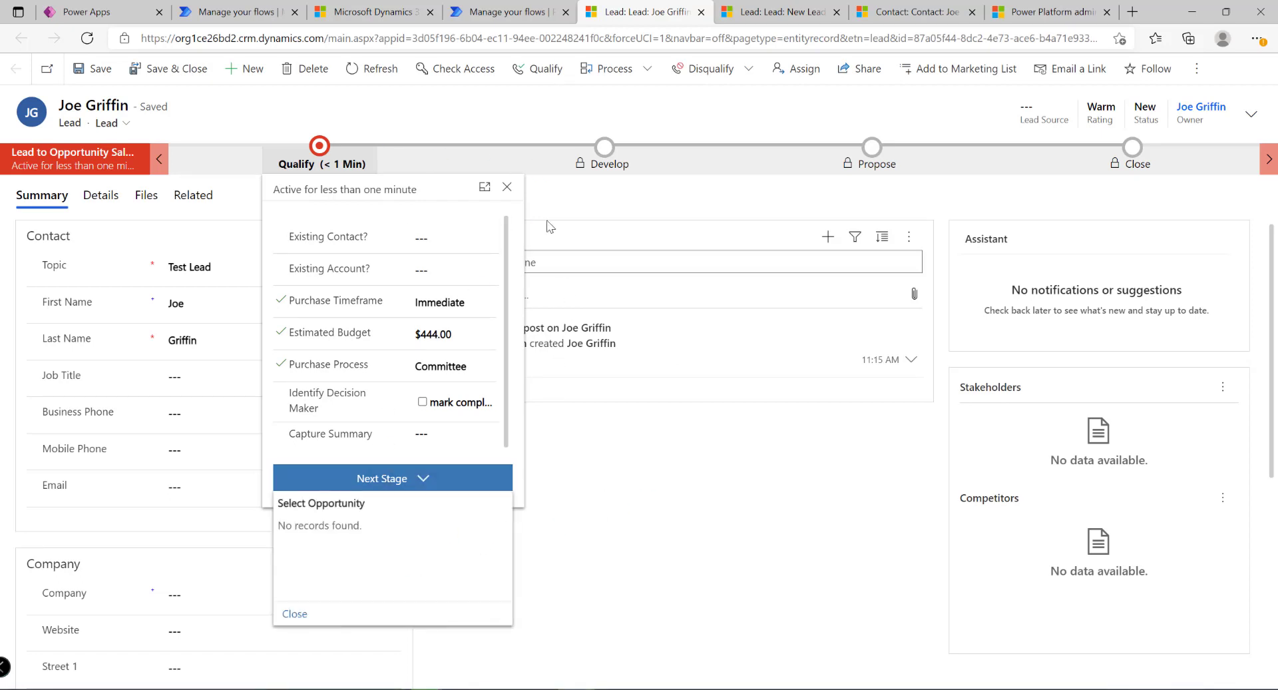
pyautogui.click(259, 253)
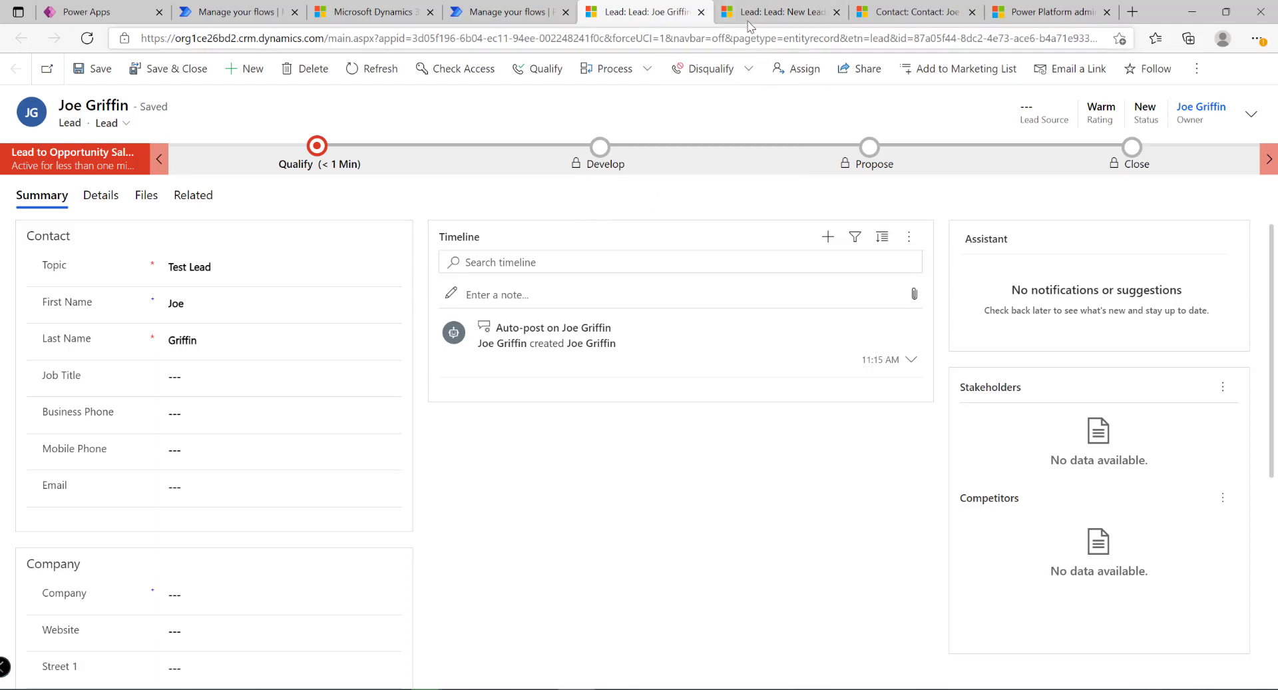
# Close the duplicate New Lead page, and start a new lead from the Leads list in Sales Hub.
pyautogui.click(772, 12)
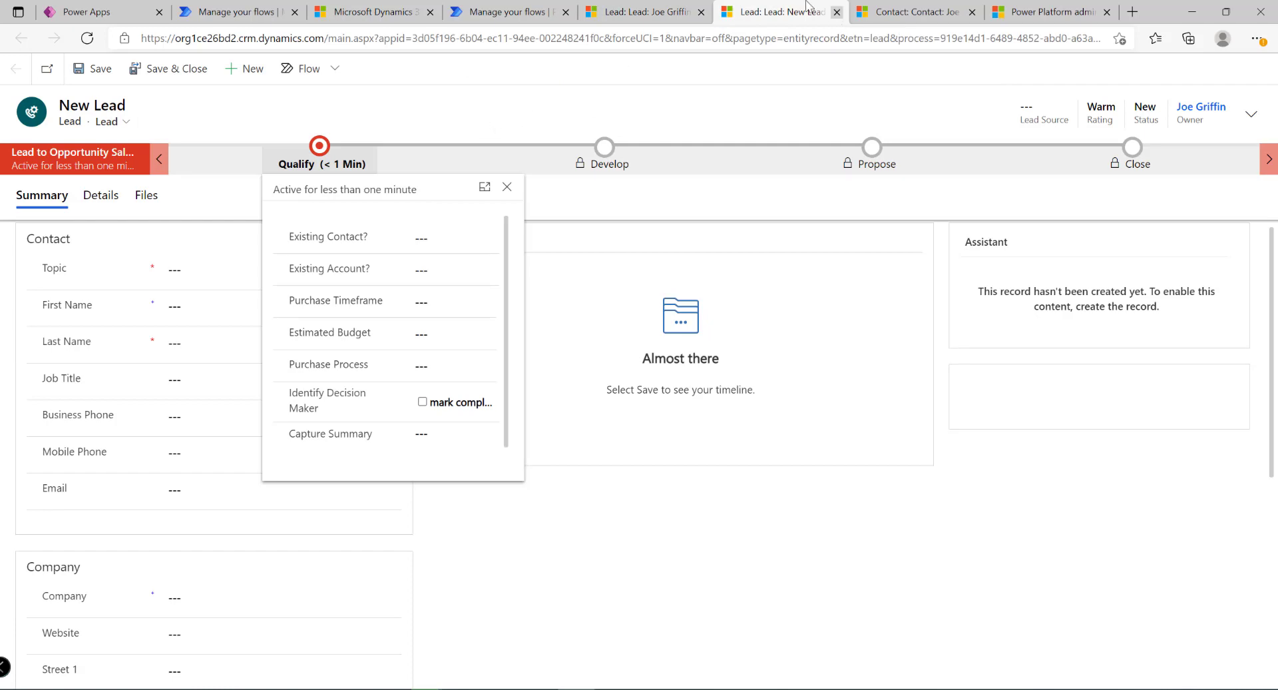
pyautogui.click(837, 12)
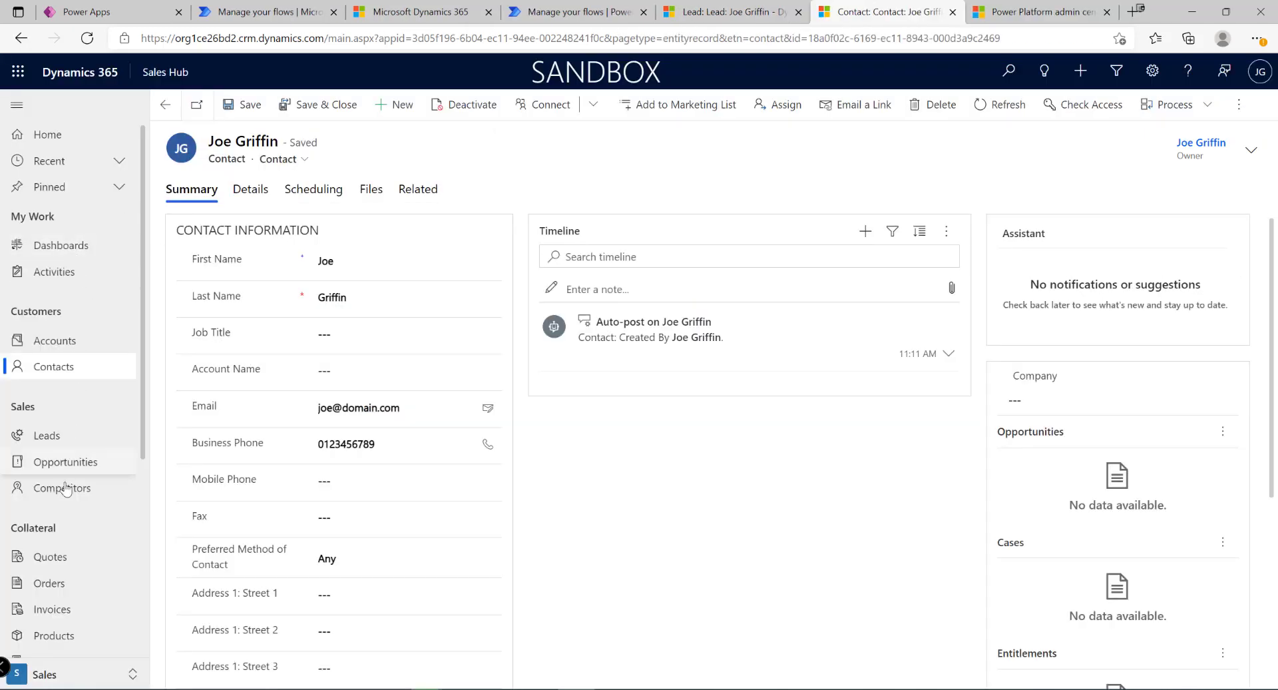
pyautogui.click(65, 446)
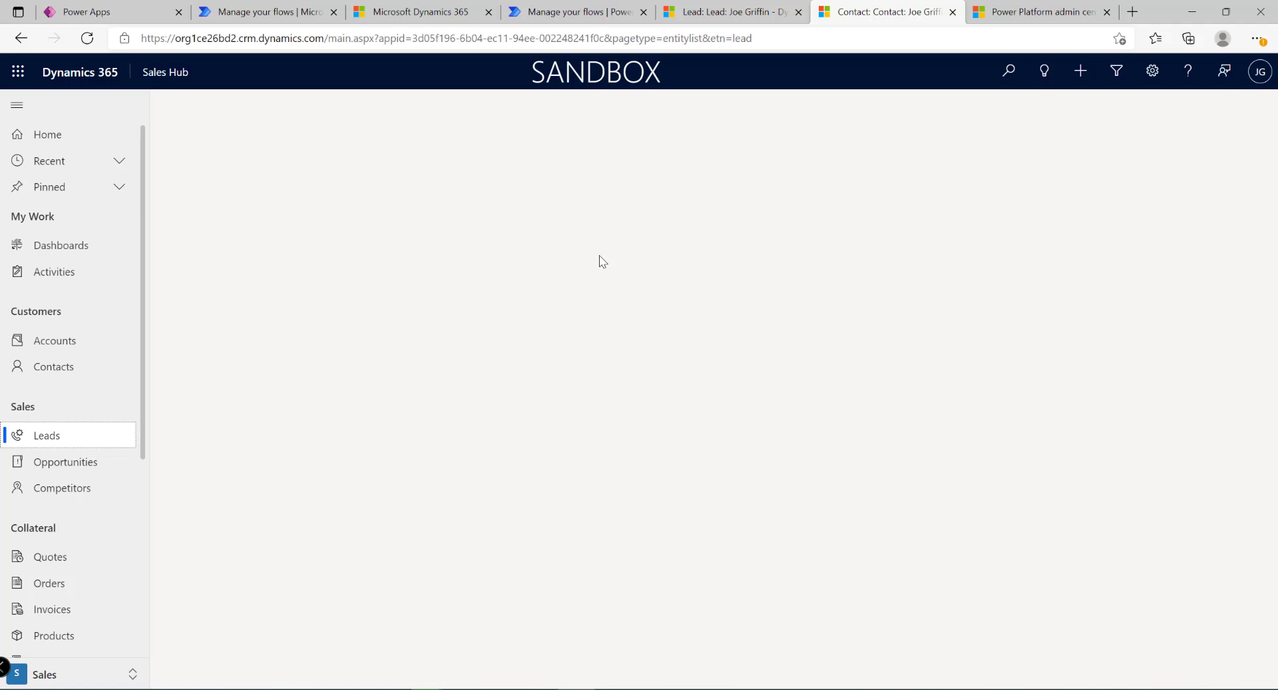
pyautogui.click(79, 442)
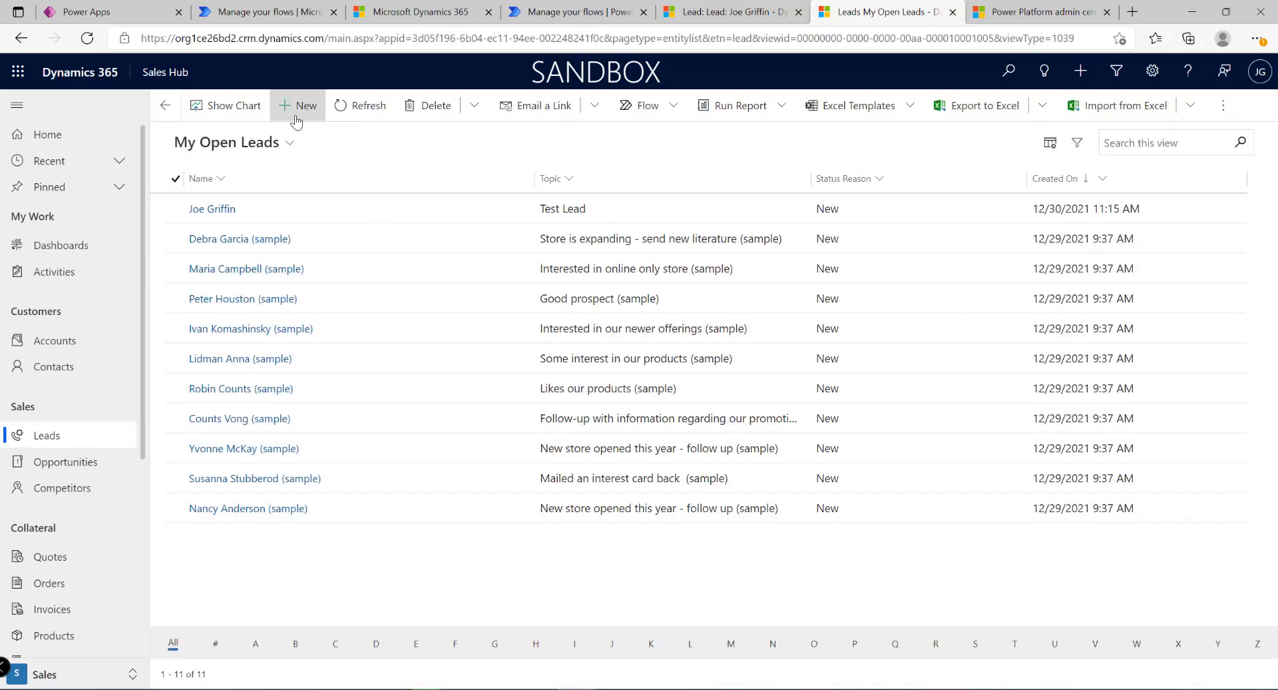
pyautogui.click(296, 107)
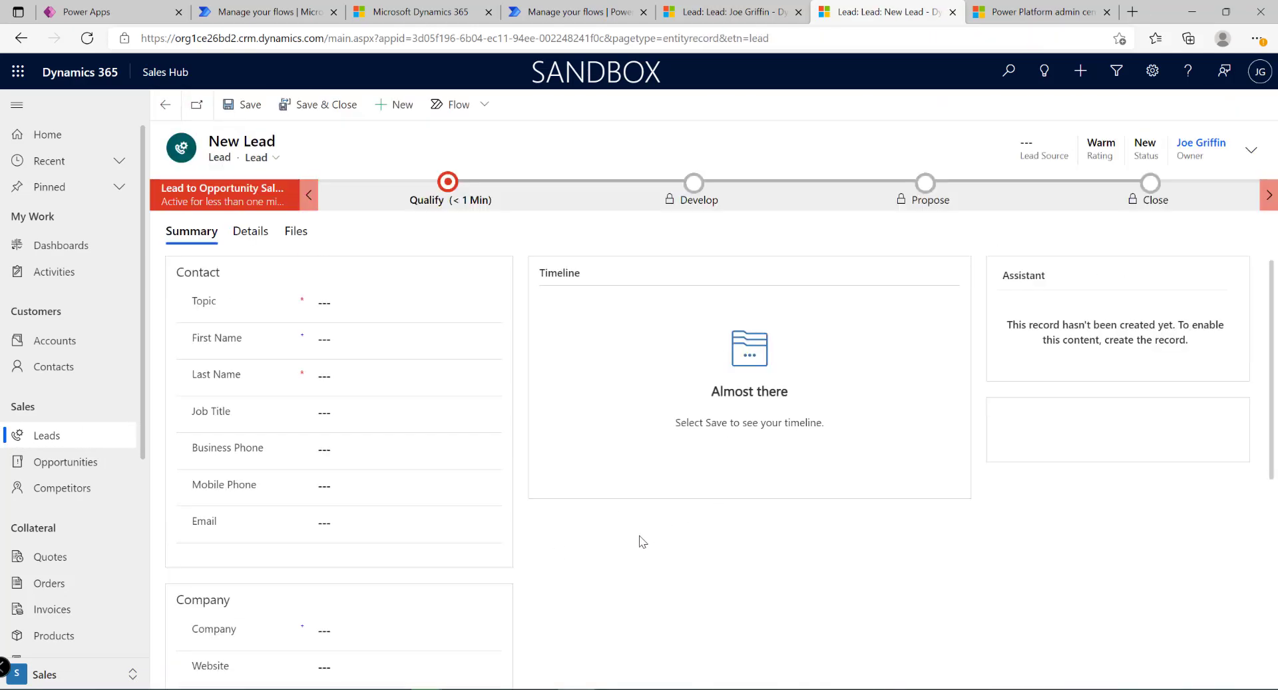
# Examine the fields of the Qualify, Develop and Propose stages on the new lead's process bar.
pyautogui.click(692, 200)
pyautogui.click(457, 202)
pyautogui.click(743, 203)
pyautogui.click(925, 201)
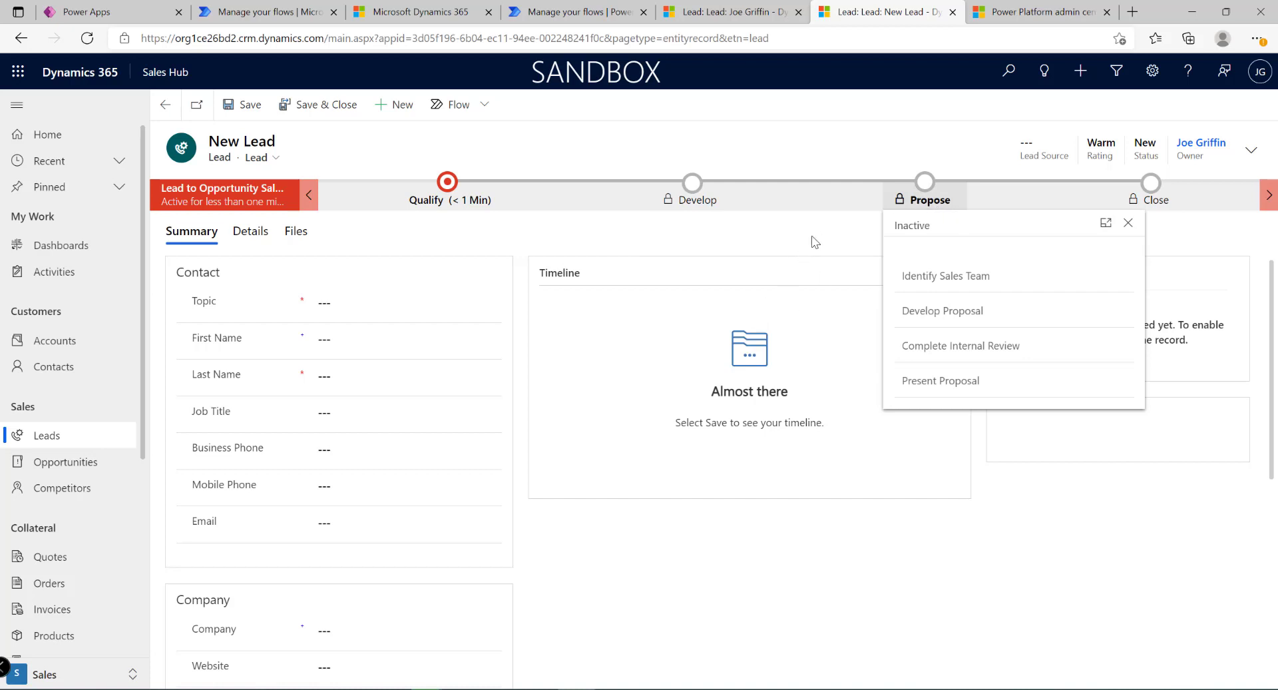
pyautogui.click(734, 246)
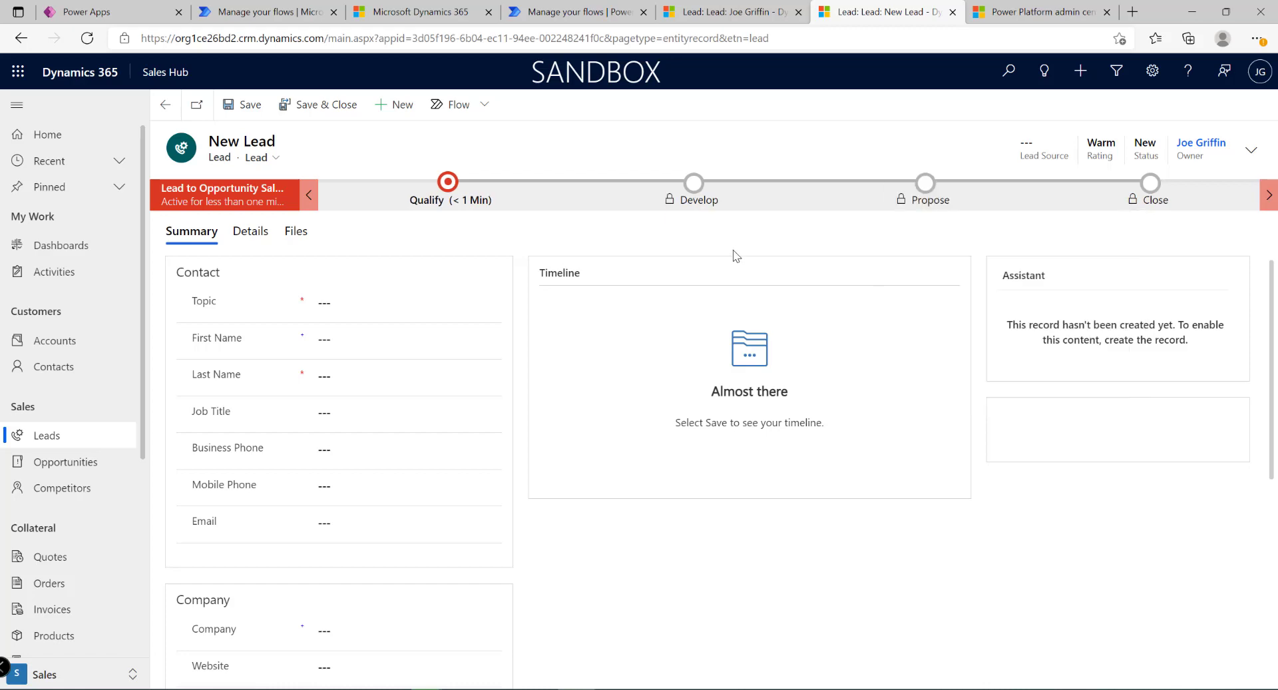
# Return to Power Automate and open the Lead to Opportunity Sales Process for editing.
pyautogui.click(540, 19)
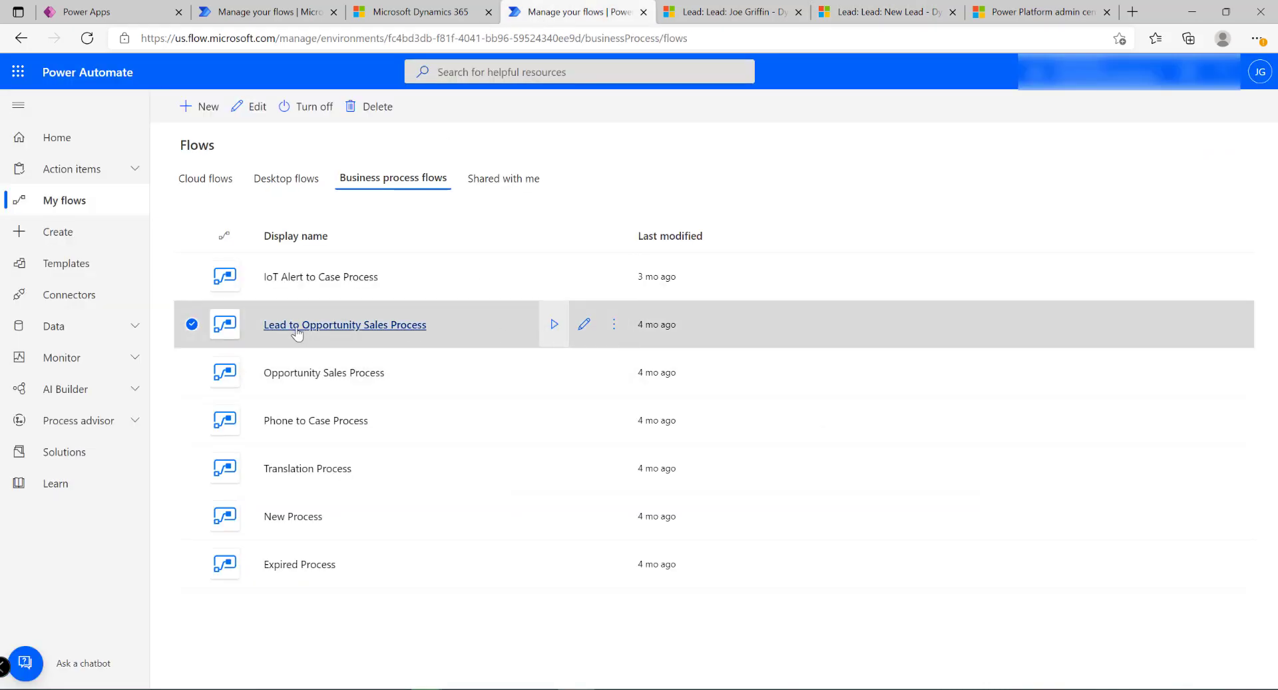
pyautogui.click(584, 325)
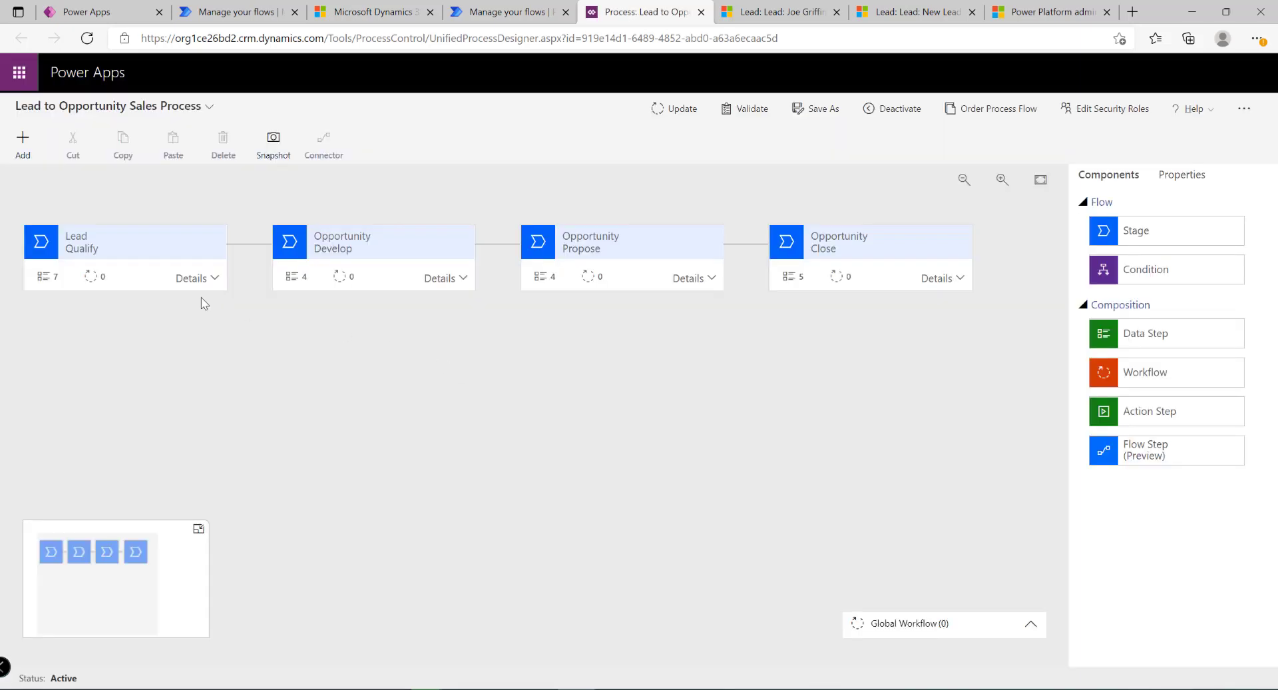
# Try out a condition after the Lead Qualify stage, and delete it from the process.
pyautogui.moveTo(1155, 275); pyautogui.dragTo(318, 252)
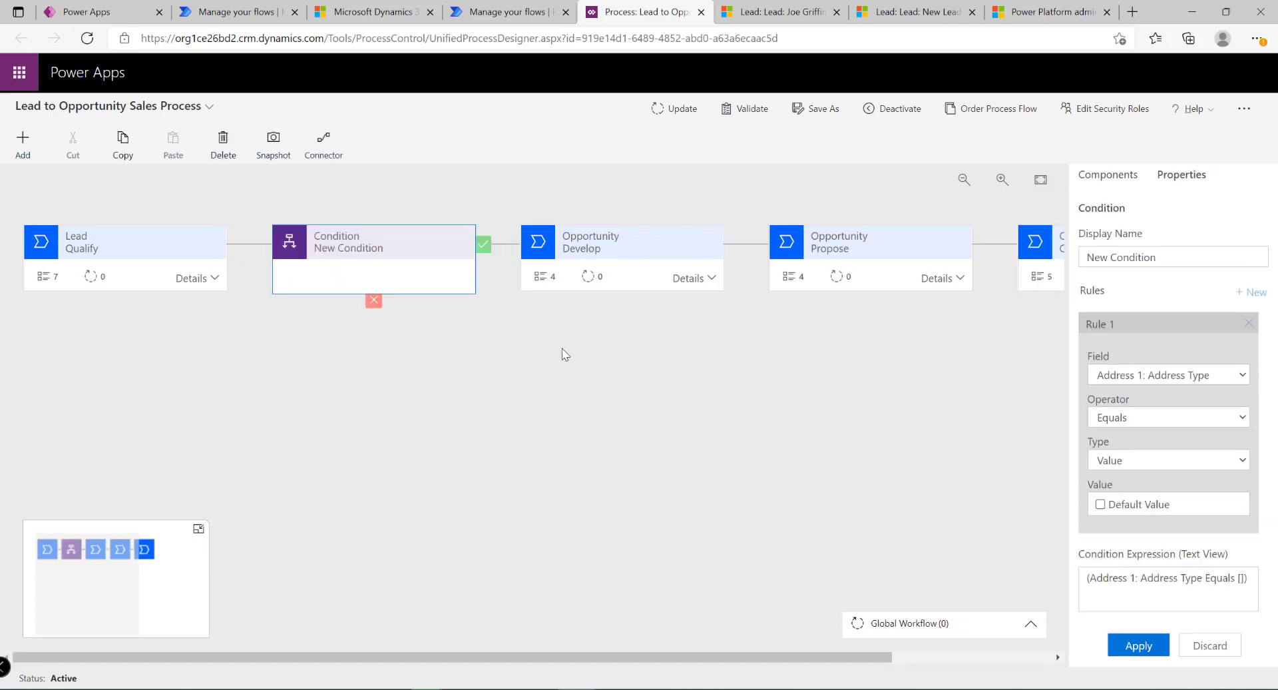
pyautogui.moveTo(799, 657); pyautogui.dragTo(958, 657)
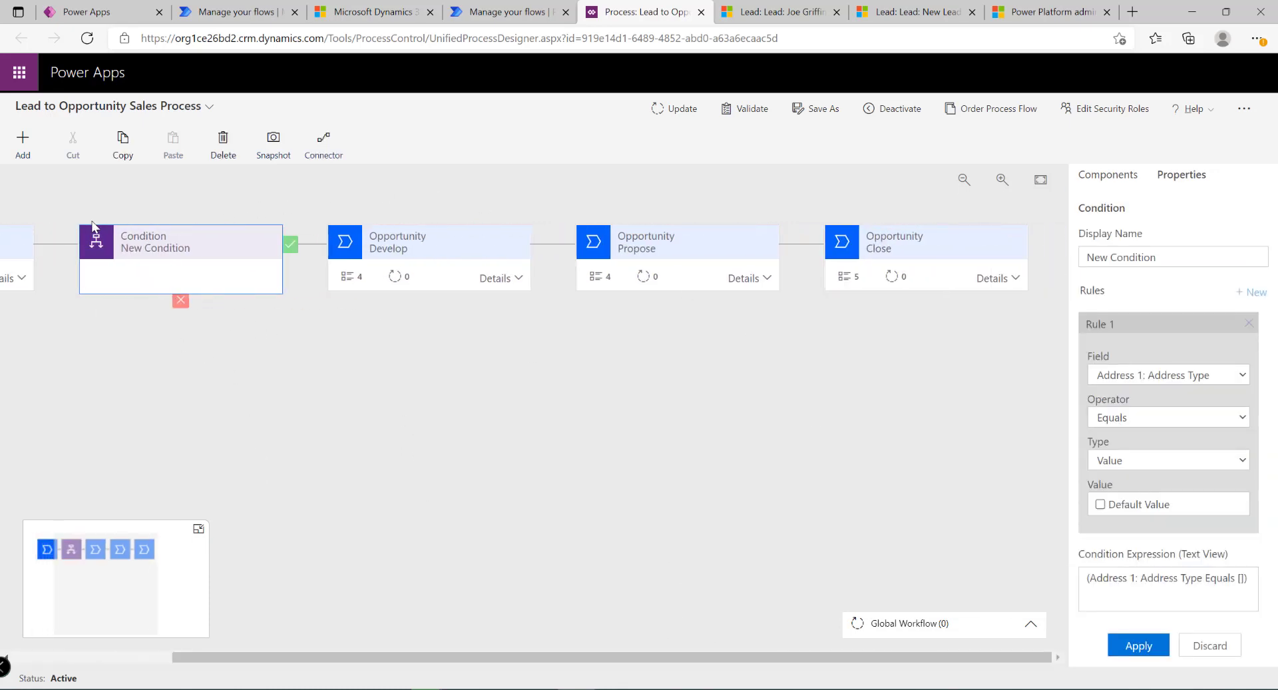
pyautogui.moveTo(354, 657); pyautogui.dragTo(211, 657)
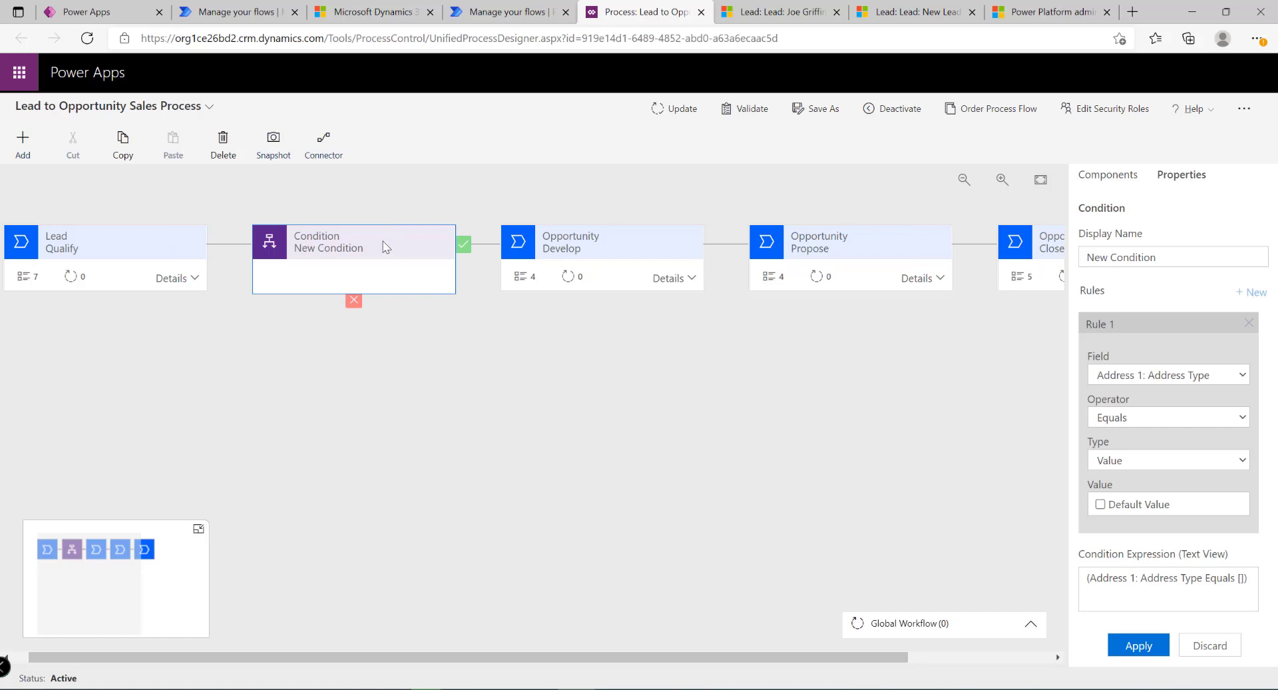
pyautogui.press('Delete')
pyautogui.click(740, 430)
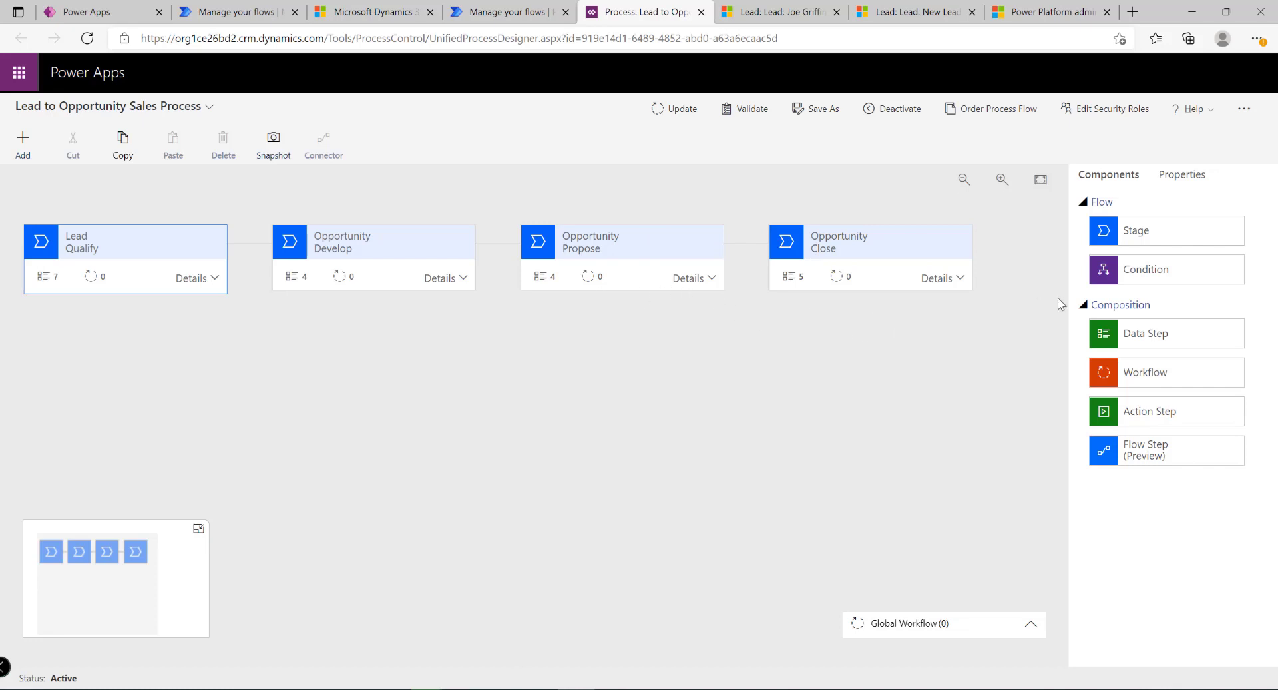
# Expand the Opportunity Close stage to examine its data steps, and try placing a new stage after it.
pyautogui.click(960, 277)
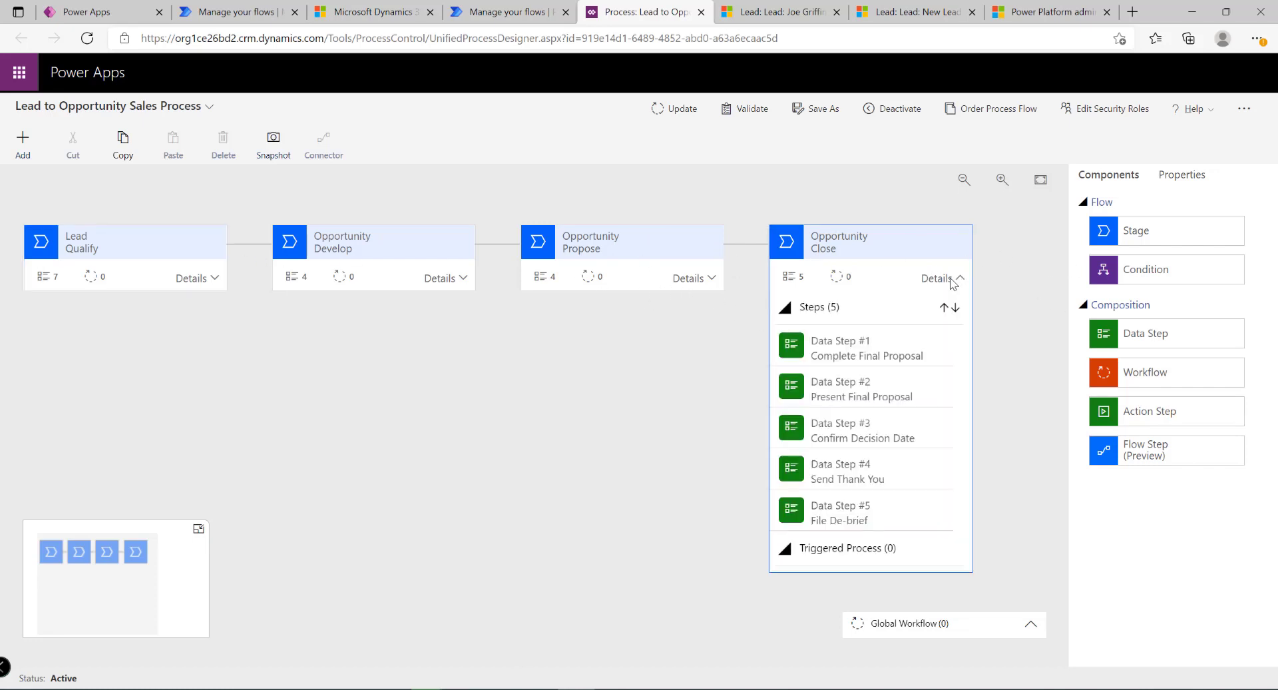
pyautogui.moveTo(1162, 237); pyautogui.dragTo(988, 261)
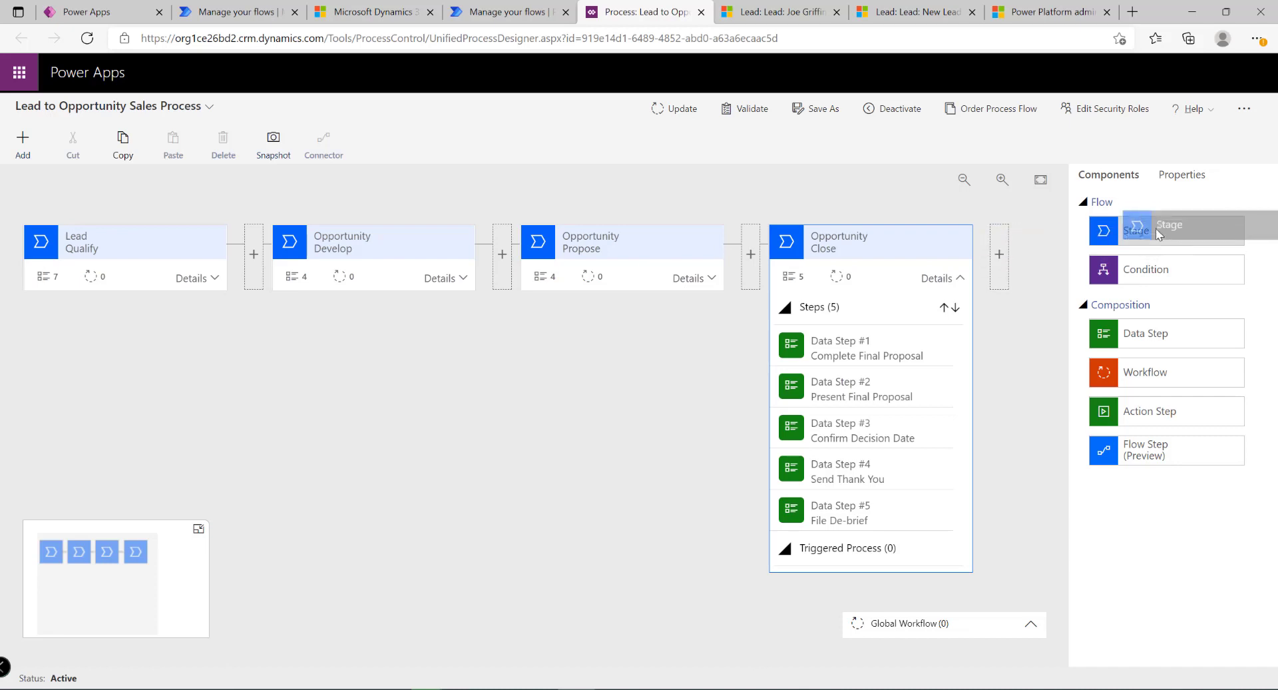
pyautogui.click(1031, 338)
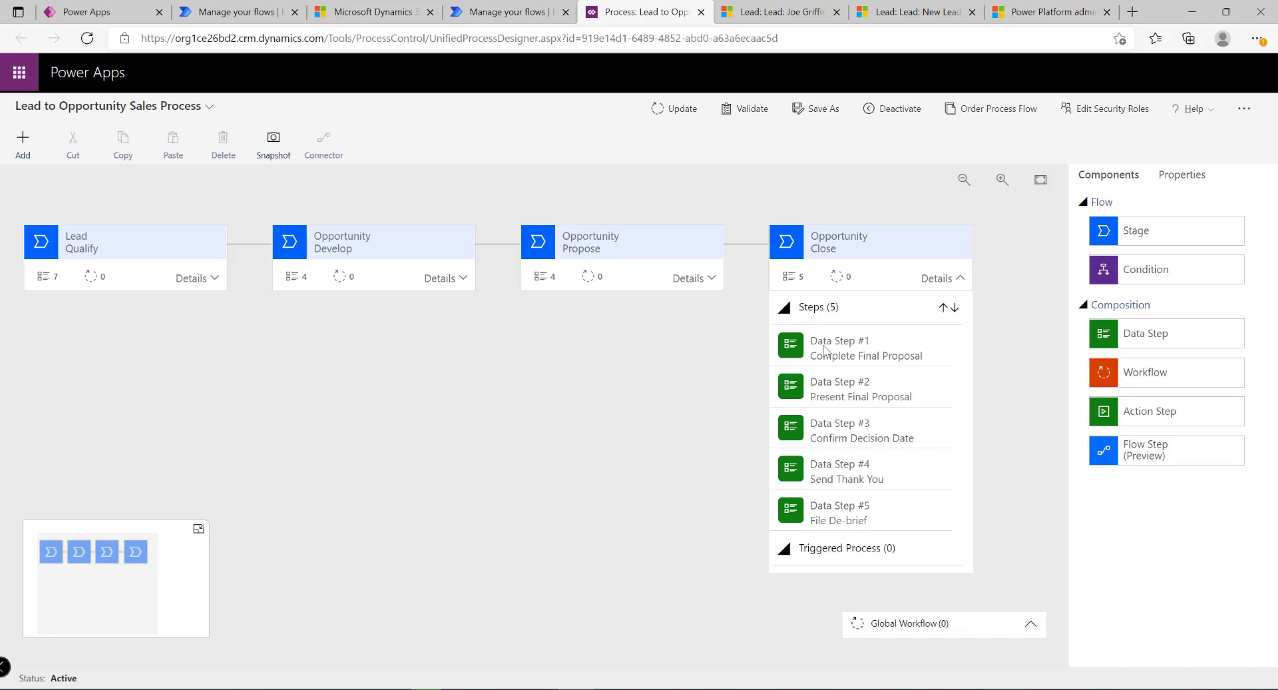
pyautogui.click(784, 548)
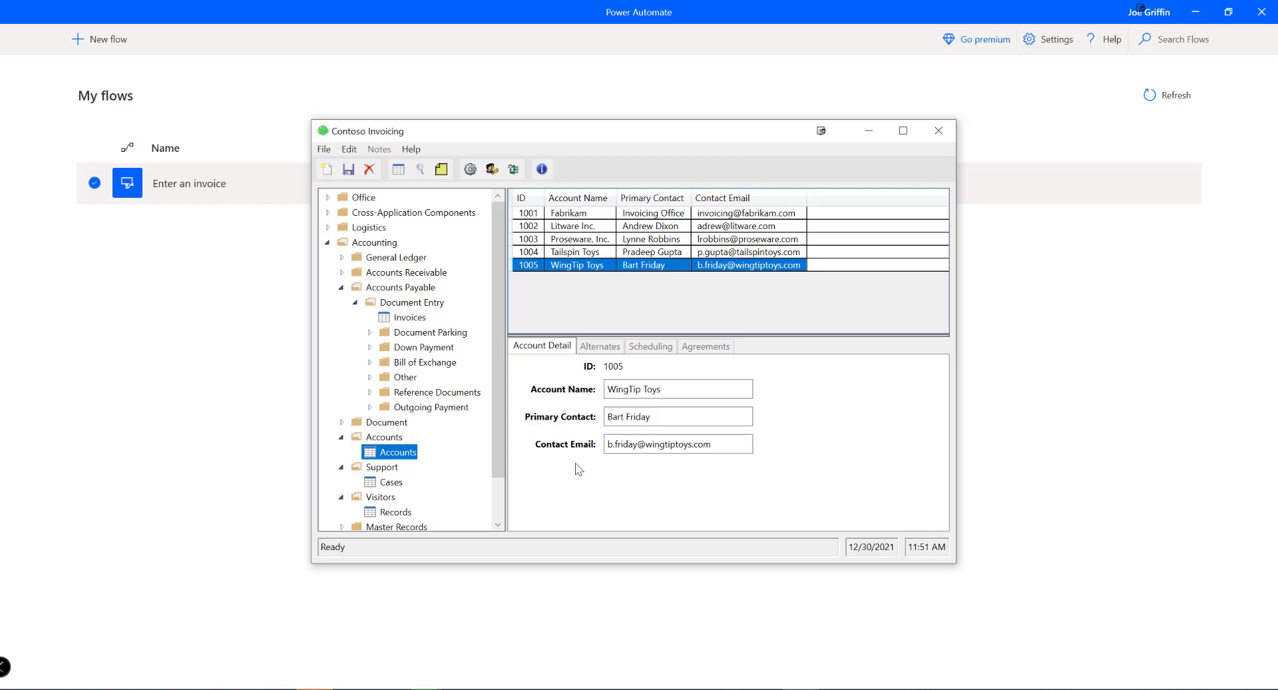
# Display the Invoices records under Accounts Payable document entry in the Contoso Invoicing application.
pyautogui.click(399, 318)
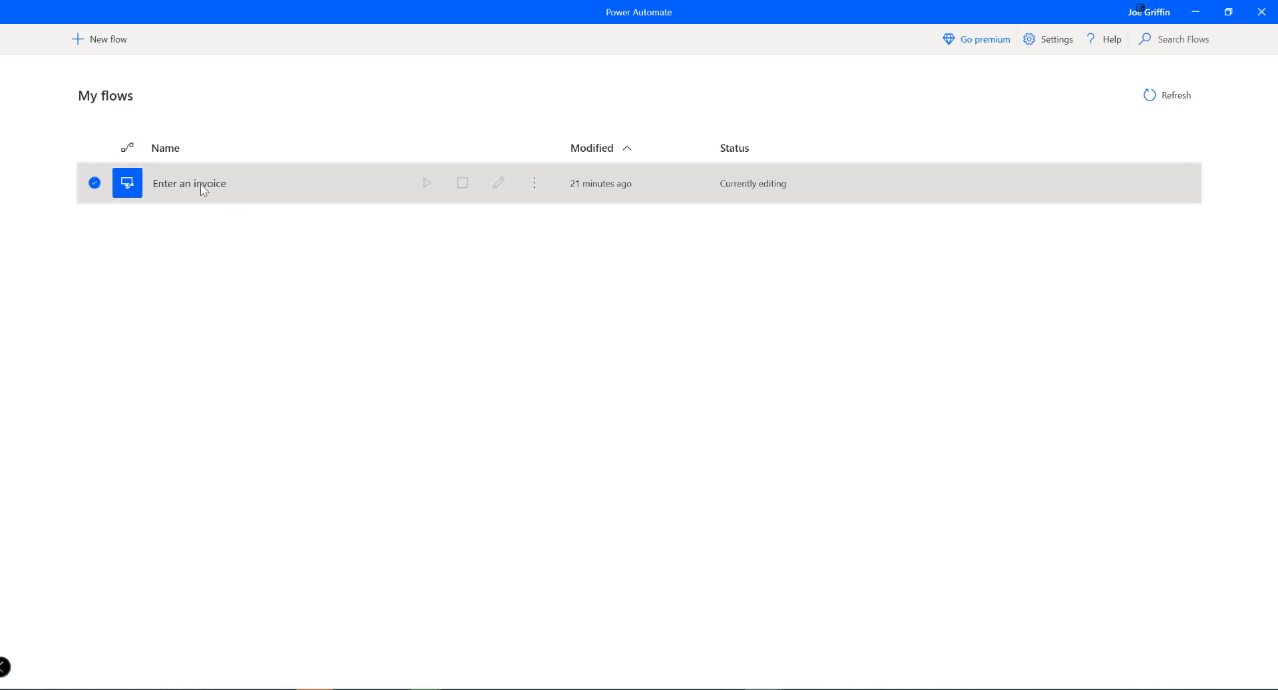
# Close the open Enter an invoice designer, and reopen the flow for editing in a maximized Power Automate window.
pyautogui.moveTo(763, 685)
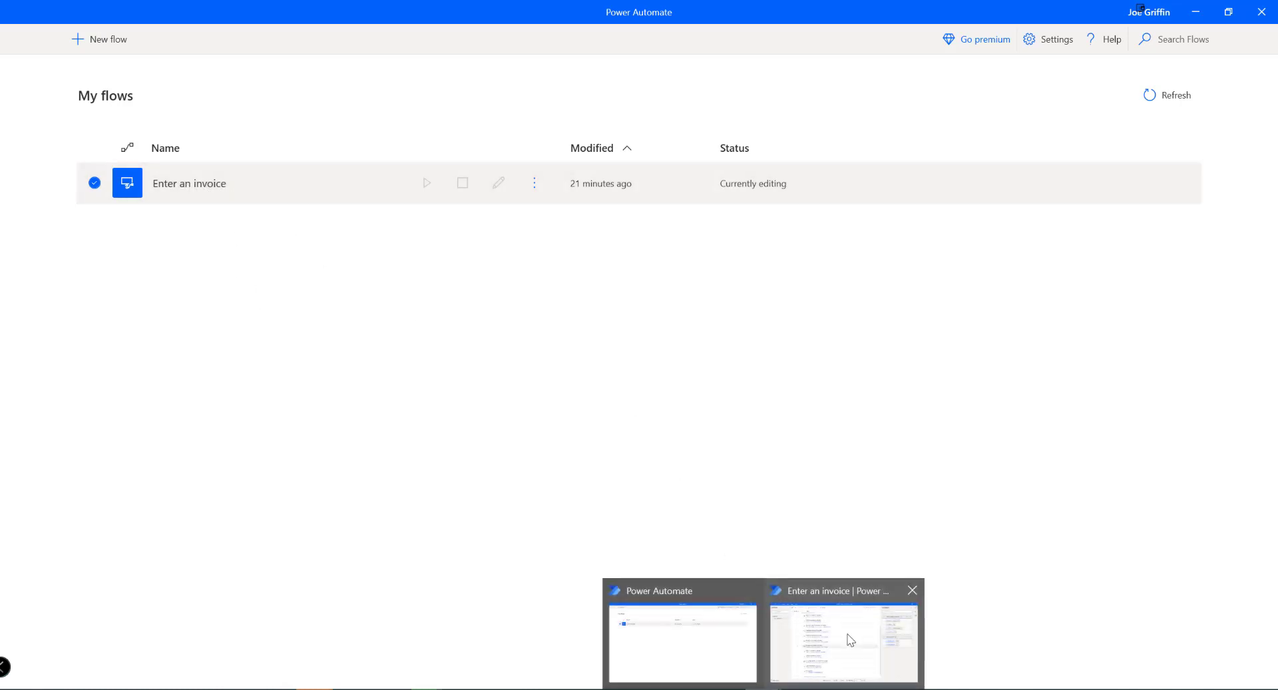
pyautogui.click(912, 590)
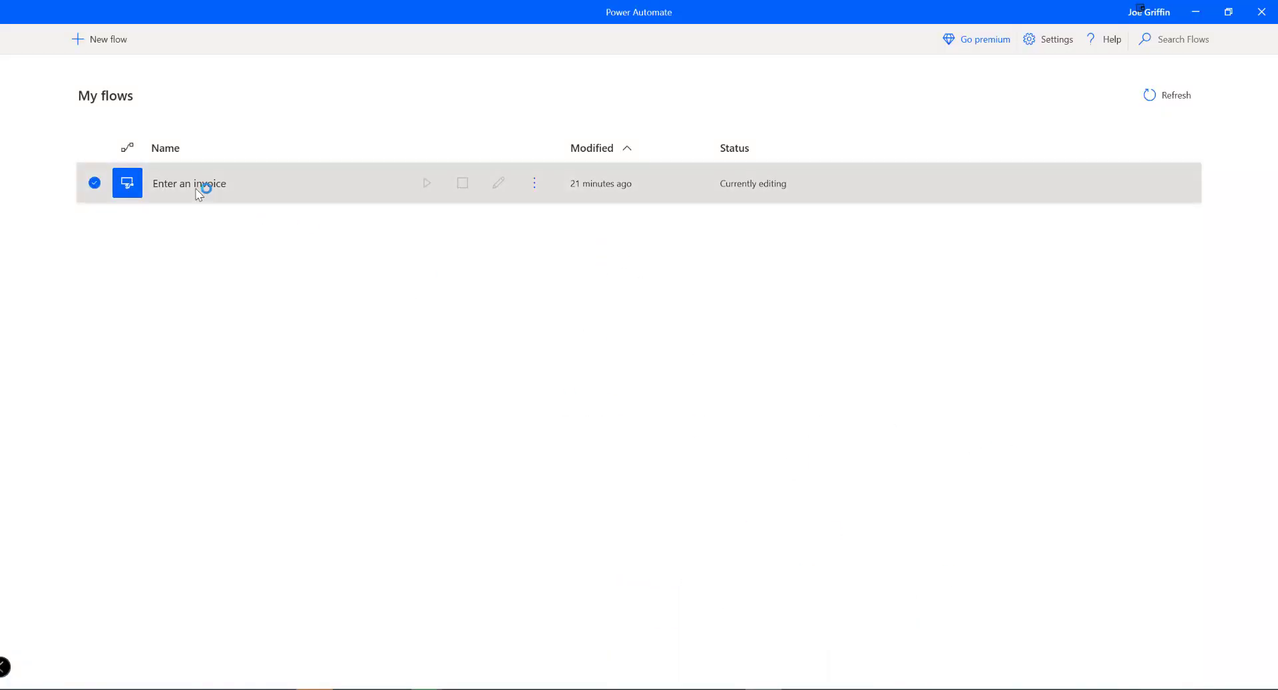
pyautogui.click(534, 184)
pyautogui.click(440, 234)
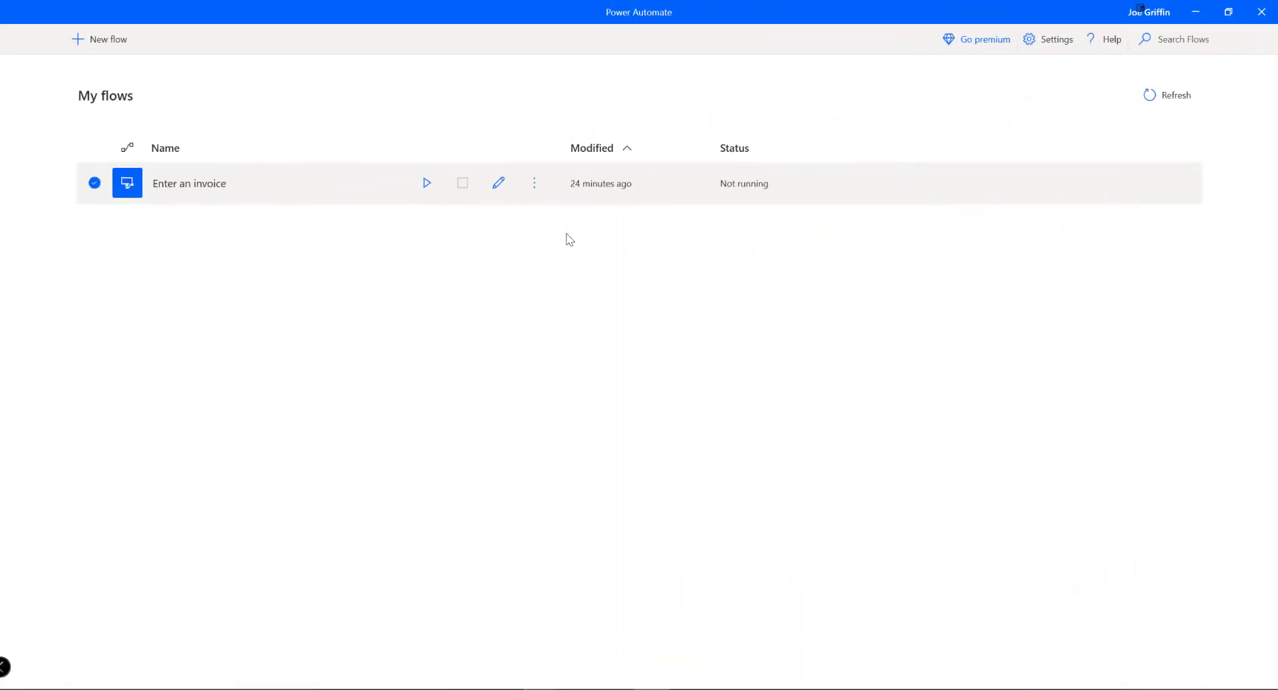
pyautogui.click(497, 184)
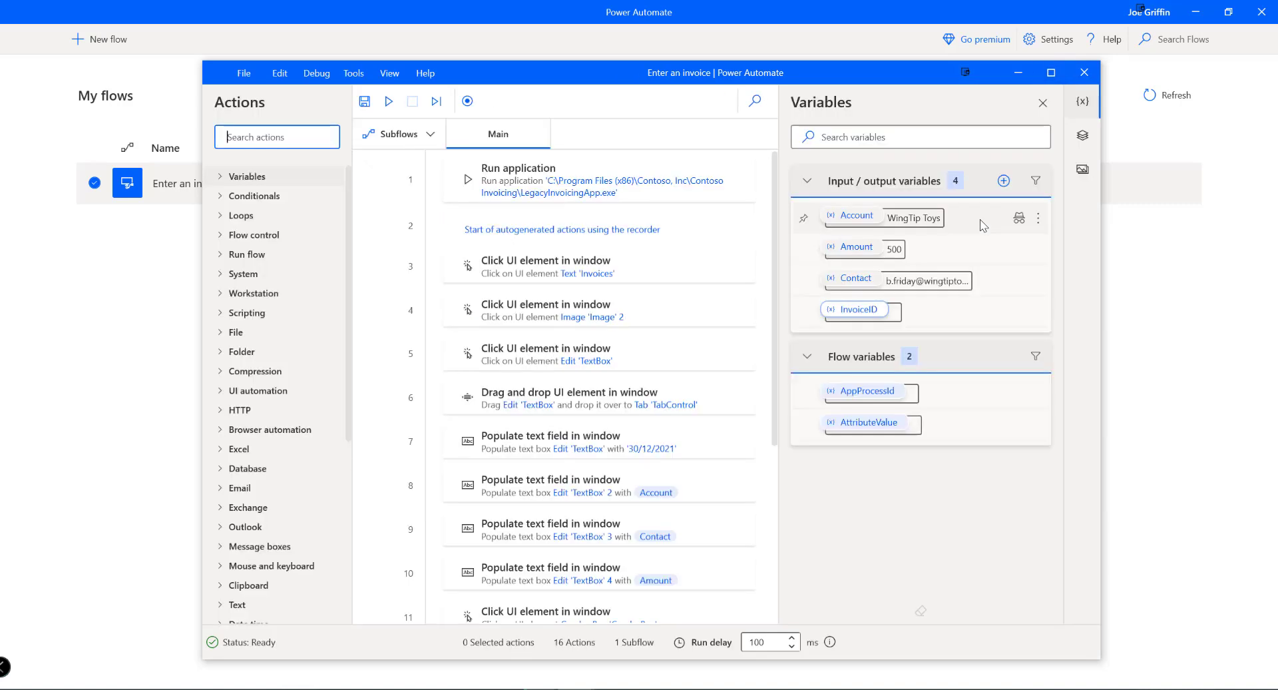
pyautogui.click(1051, 72)
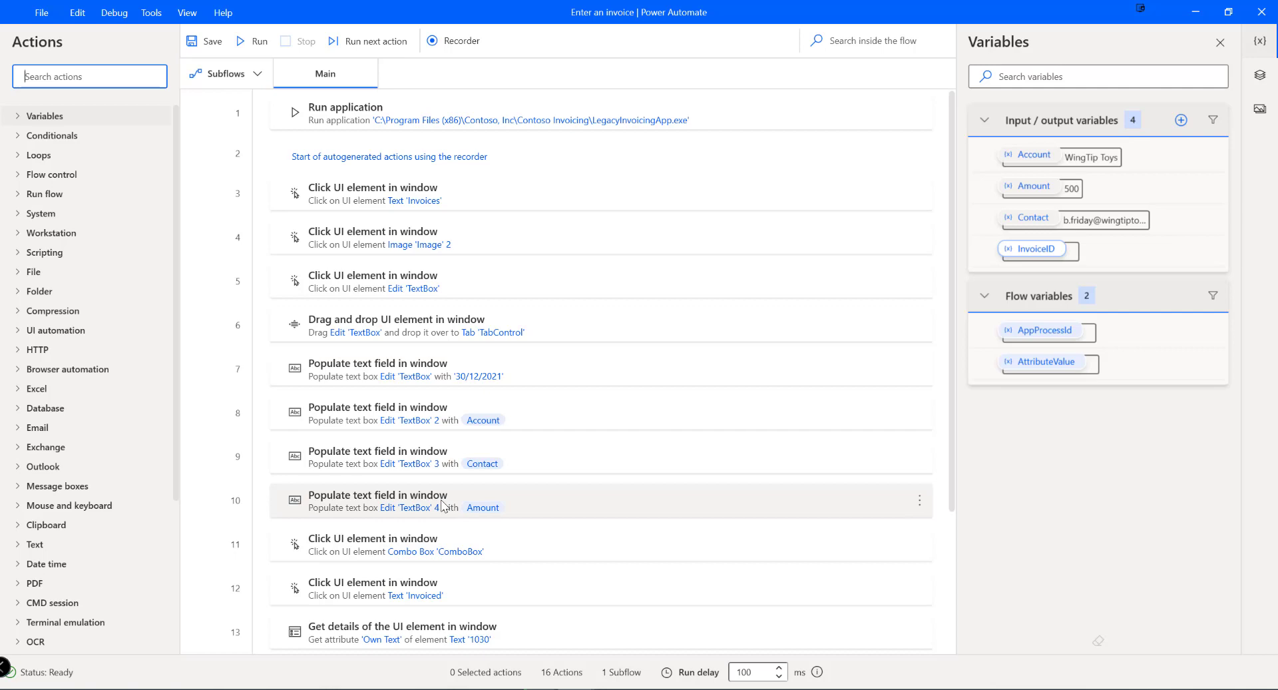
# Expand the Variables action group and browse the action categories available for desktop flows.
pyautogui.click(30, 116)
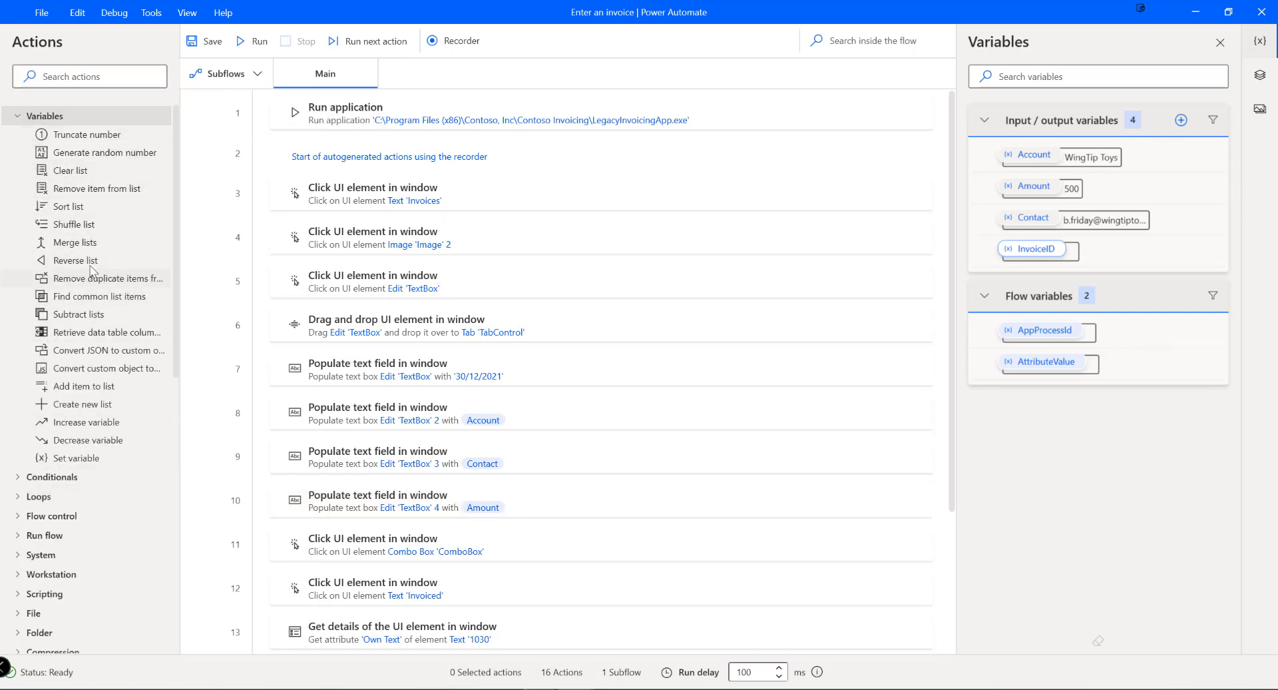
pyautogui.scroll(-4, 83, 434)
pyautogui.scroll(2, 84, 439)
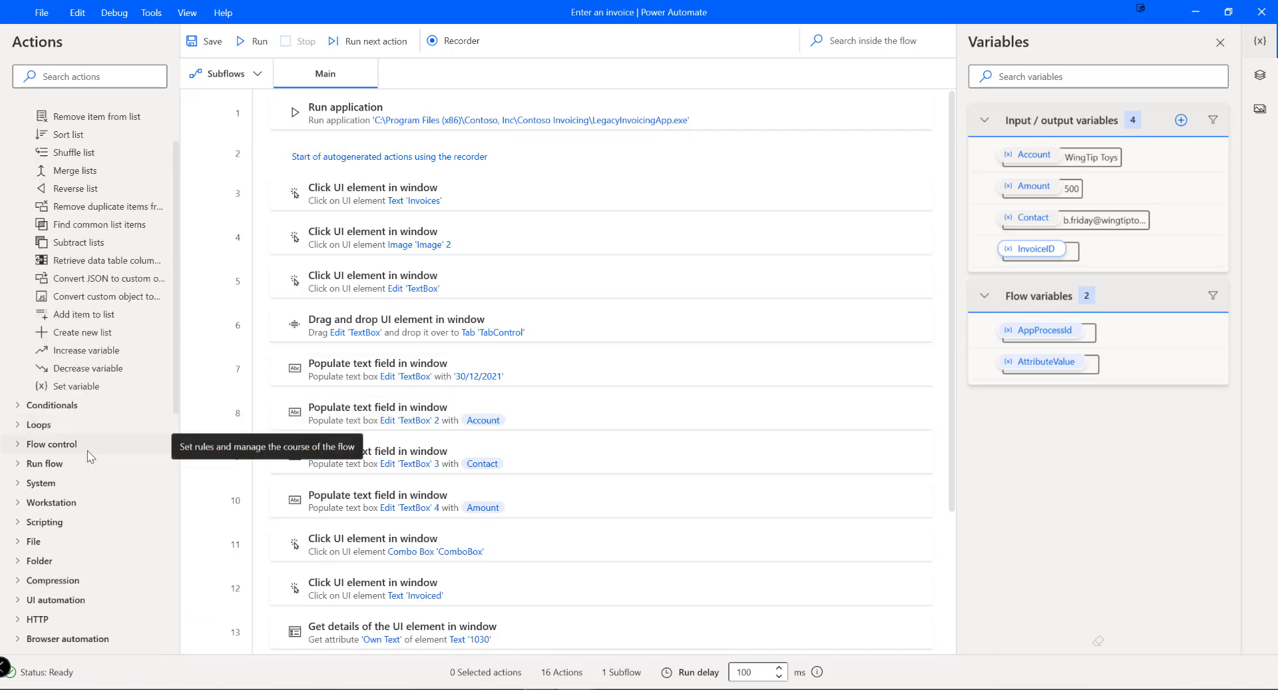
pyautogui.scroll(-6, 102, 442)
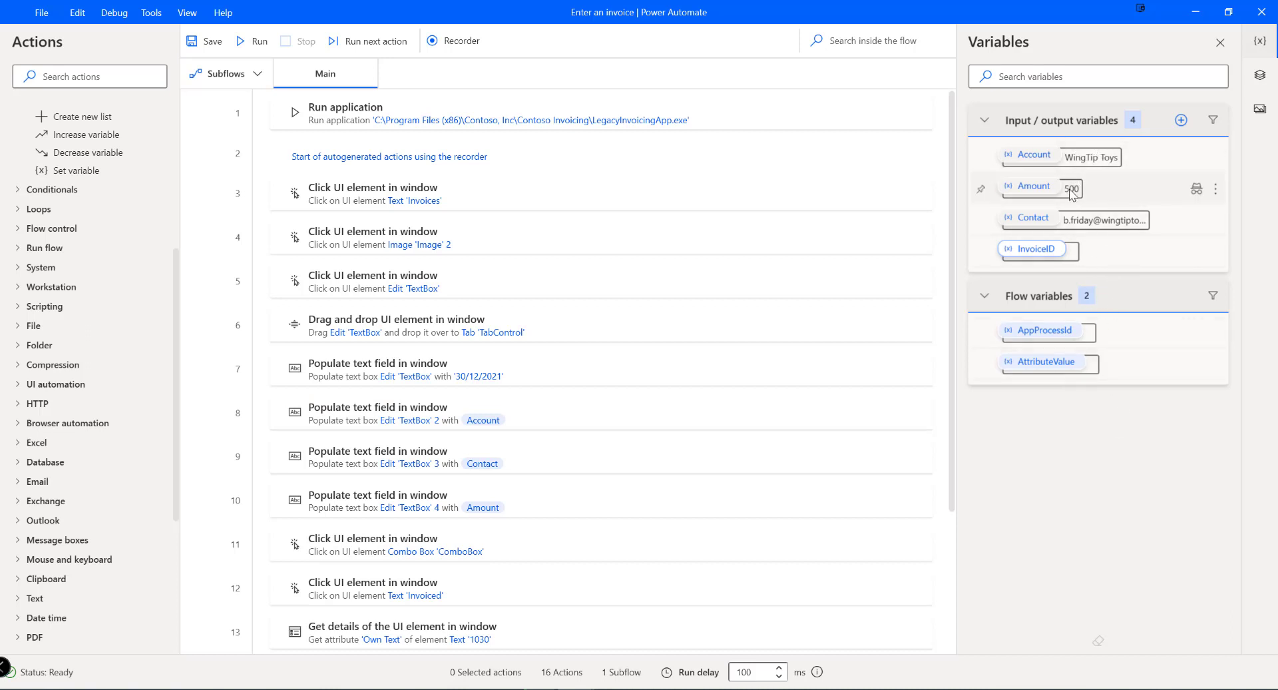
# Set the default value of the Amount input variable to 900.
pyautogui.click(1214, 193)
pyautogui.click(1097, 205)
pyautogui.doubleClick(538, 333)
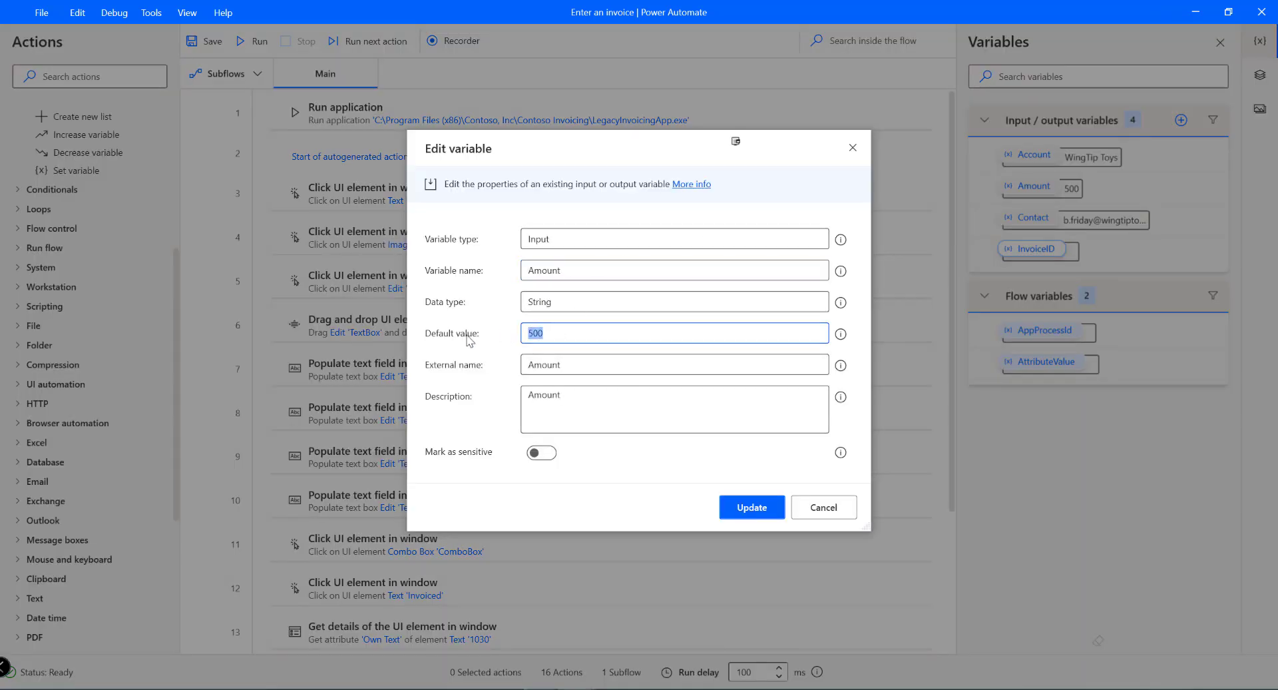
pyautogui.write('900')
pyautogui.click(752, 508)
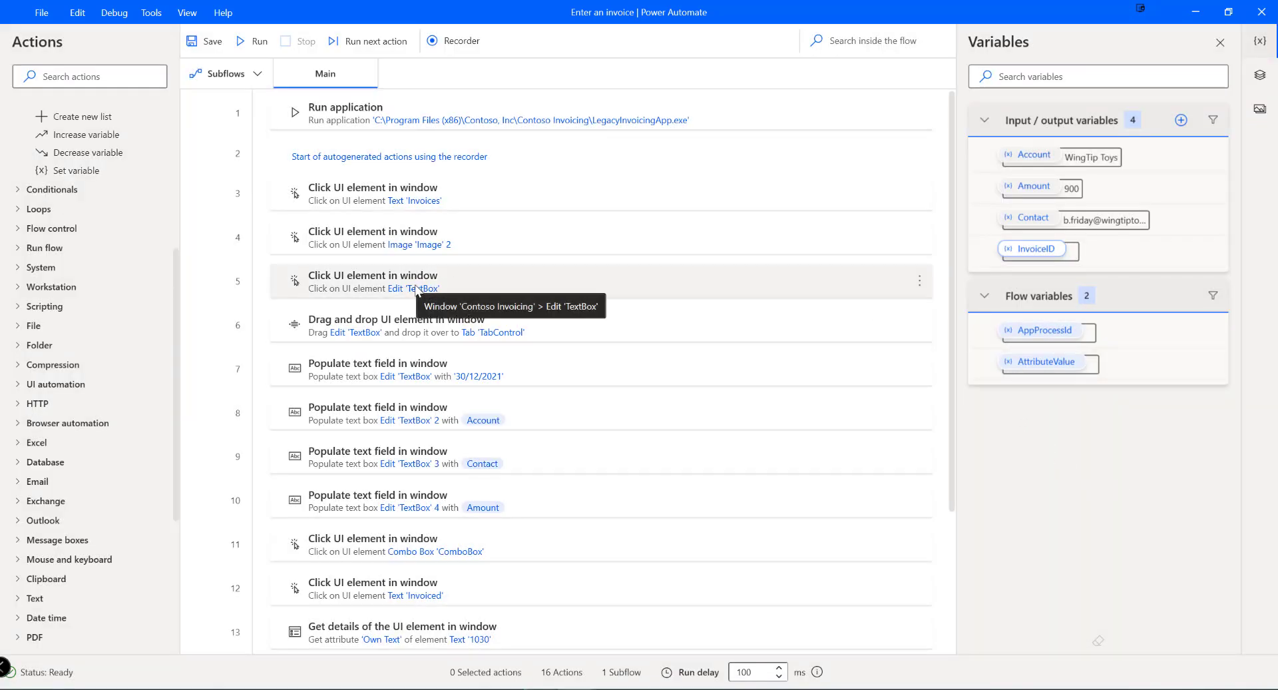
# Save the Enter an invoice flow and run it.
pyautogui.click(209, 42)
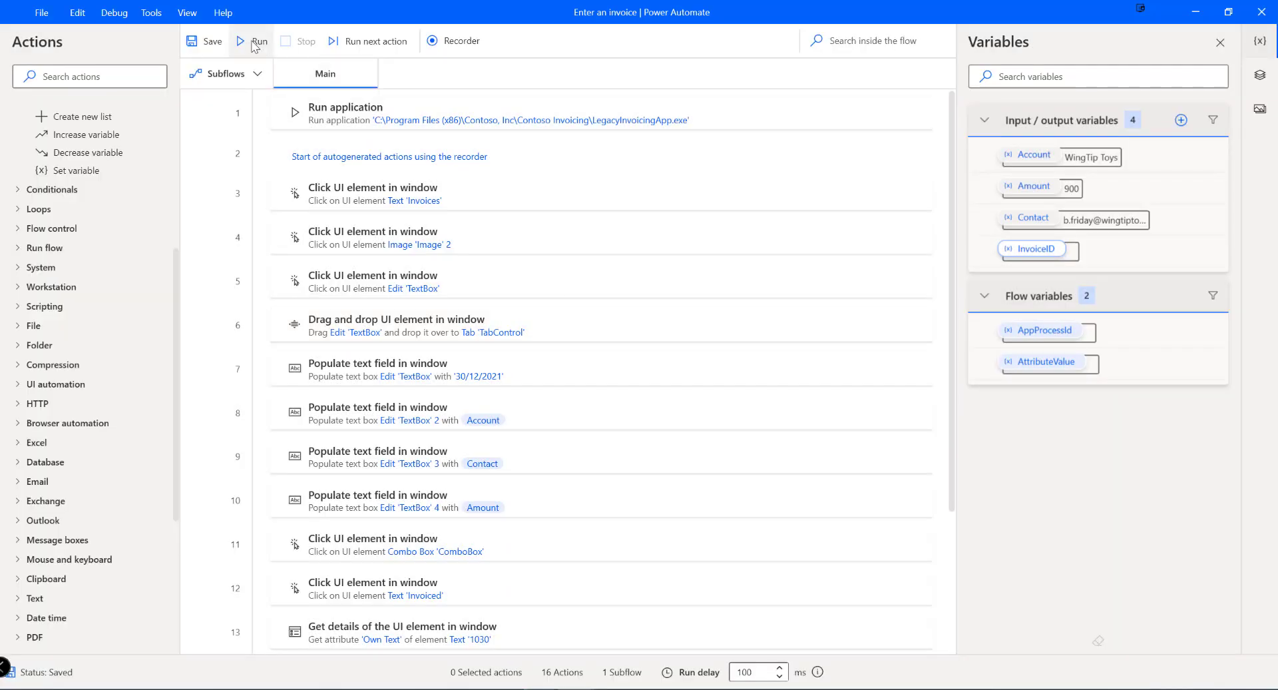
pyautogui.click(256, 42)
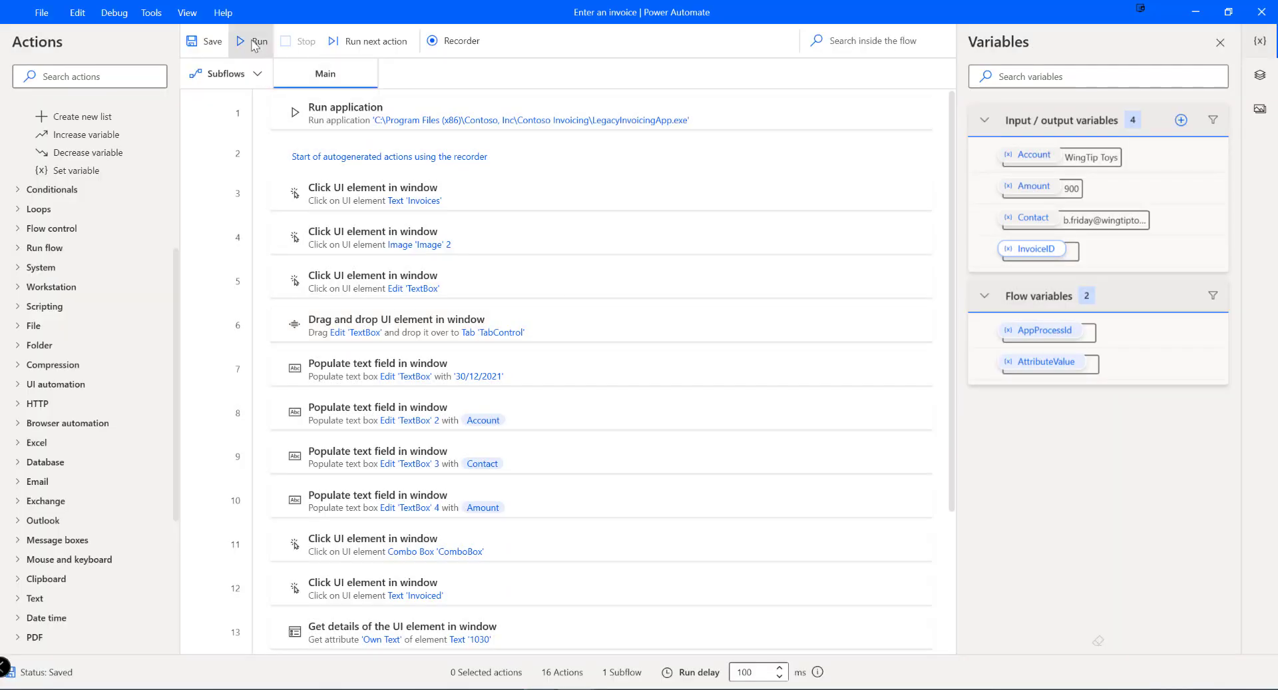